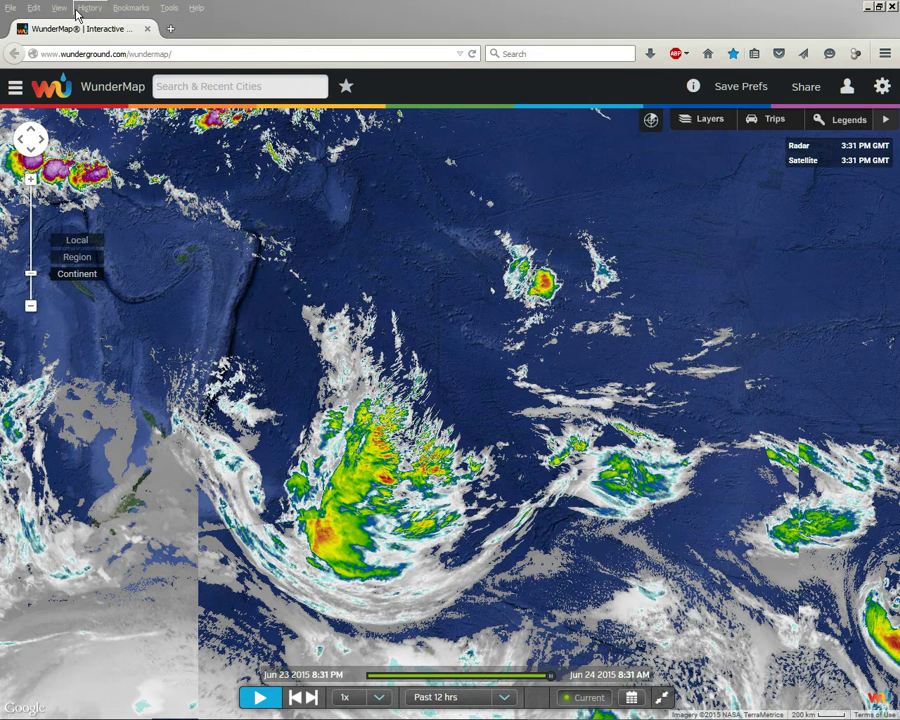
Switch to Google Earth and turn the globe so the whole weather satellite image overlay faces the viewer
left_click(358, 10)
mouse_move(16, 3)
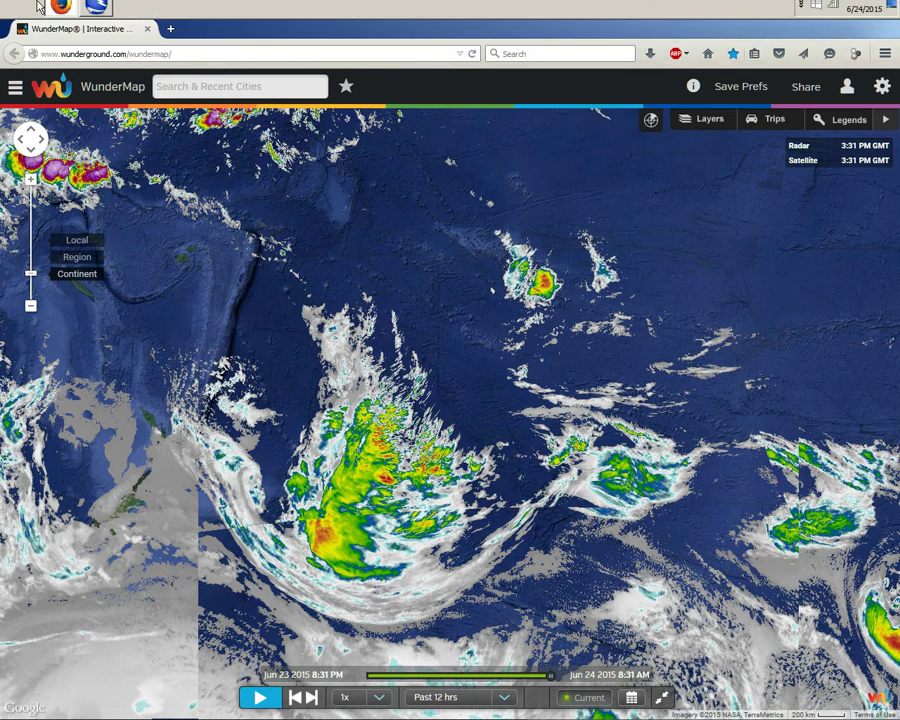
left_click(97, 14)
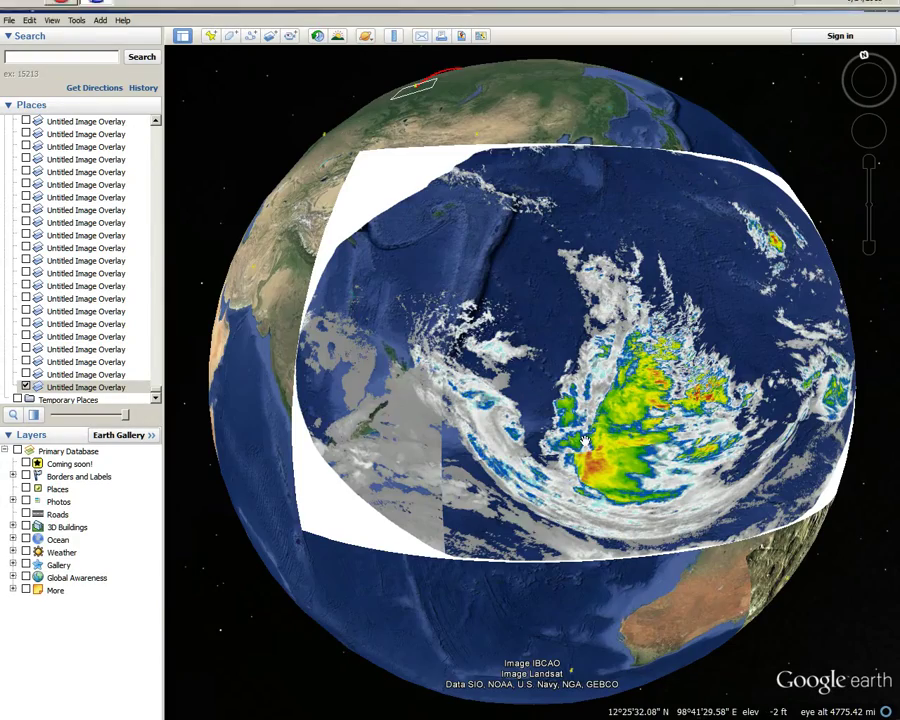
left_click_drag(650, 475, 519, 483)
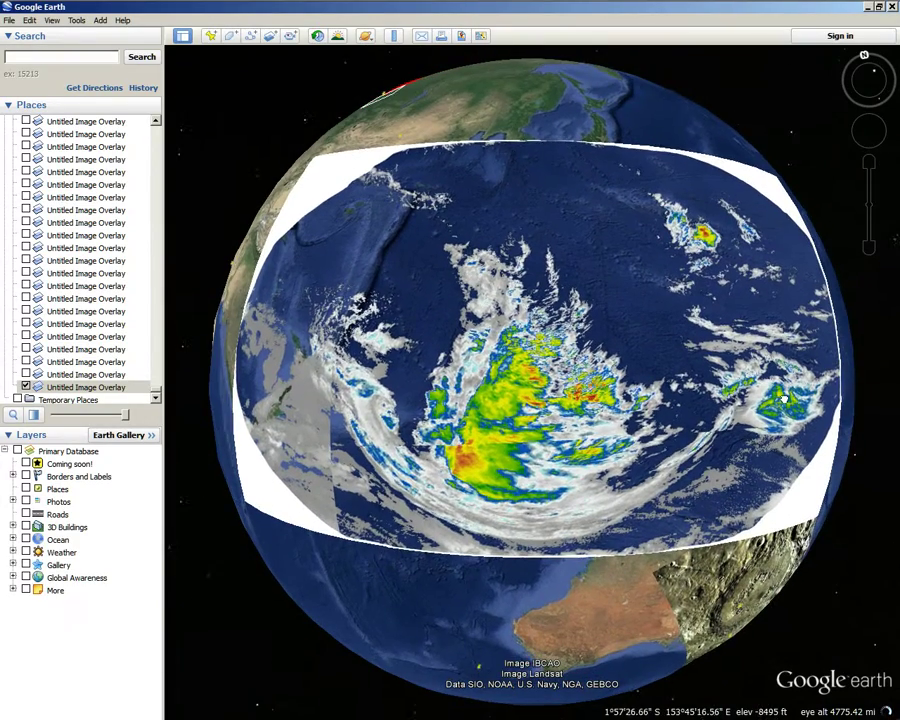
Select the enabled weather image overlay and vary its opacity to compare the storm with the geography beneath, returning it to full opacity
left_click(79, 389)
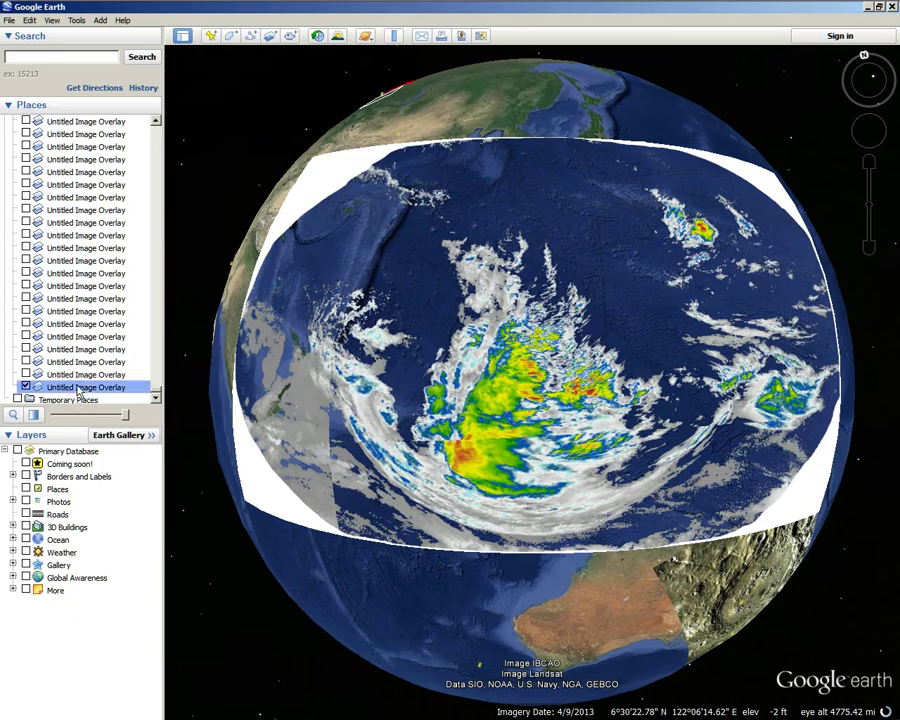
left_click_drag(126, 418, 296, 445)
scroll(296, 445, "up", 5)
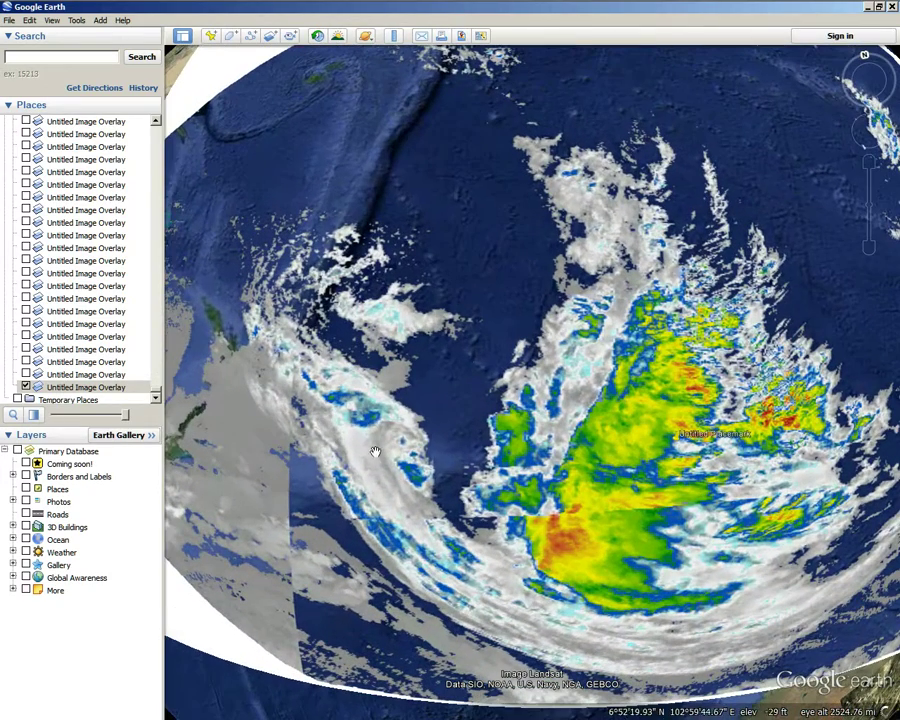
left_click_drag(127, 421, 365, 437)
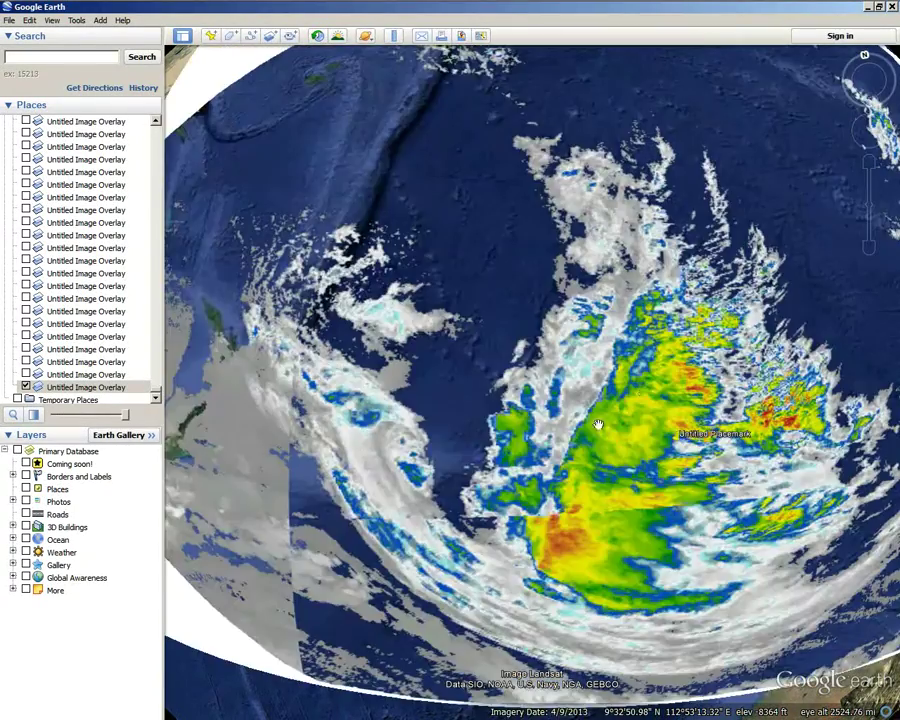
Examine the overlay's western edge beside India, fading the image and restoring it to compare it with the land beneath
scroll(365, 437, "down", 5)
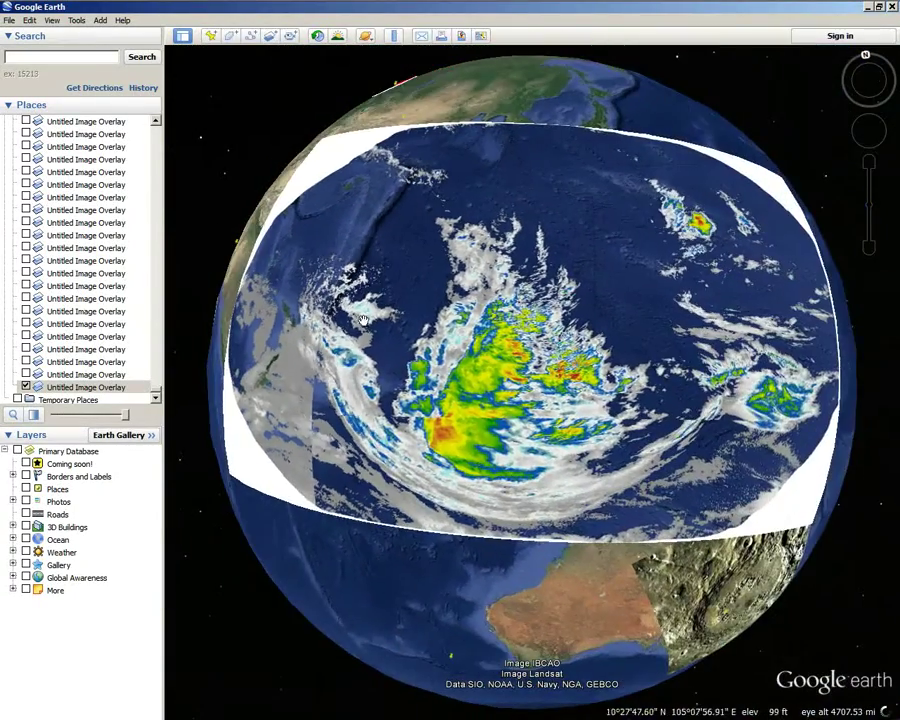
scroll(660, 420, "down", 5)
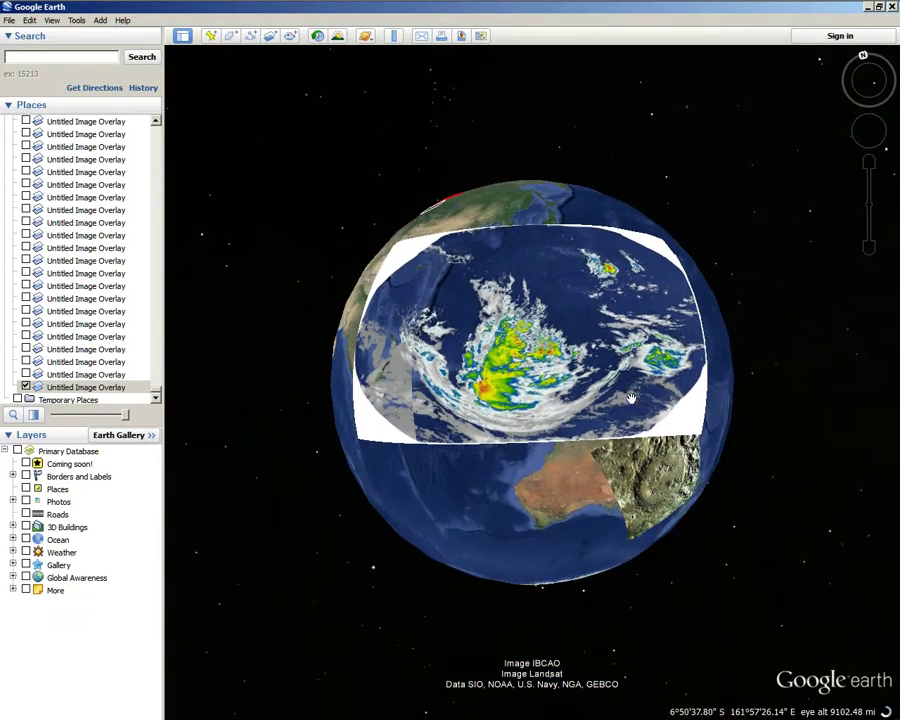
left_click_drag(420, 333, 512, 384)
scroll(511, 382, "up", 3)
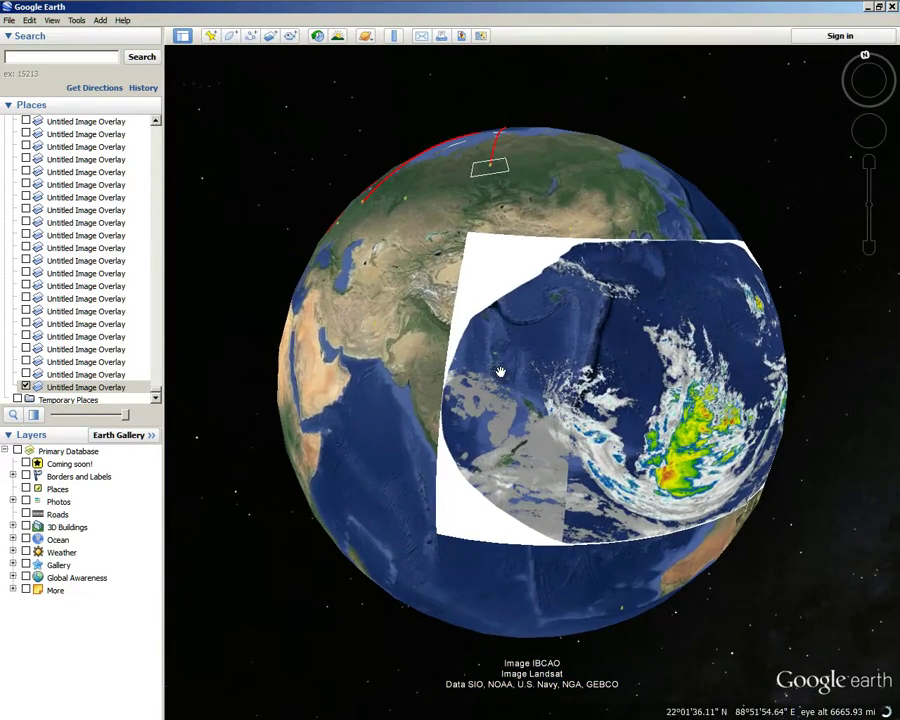
scroll(538, 376, "up", 3)
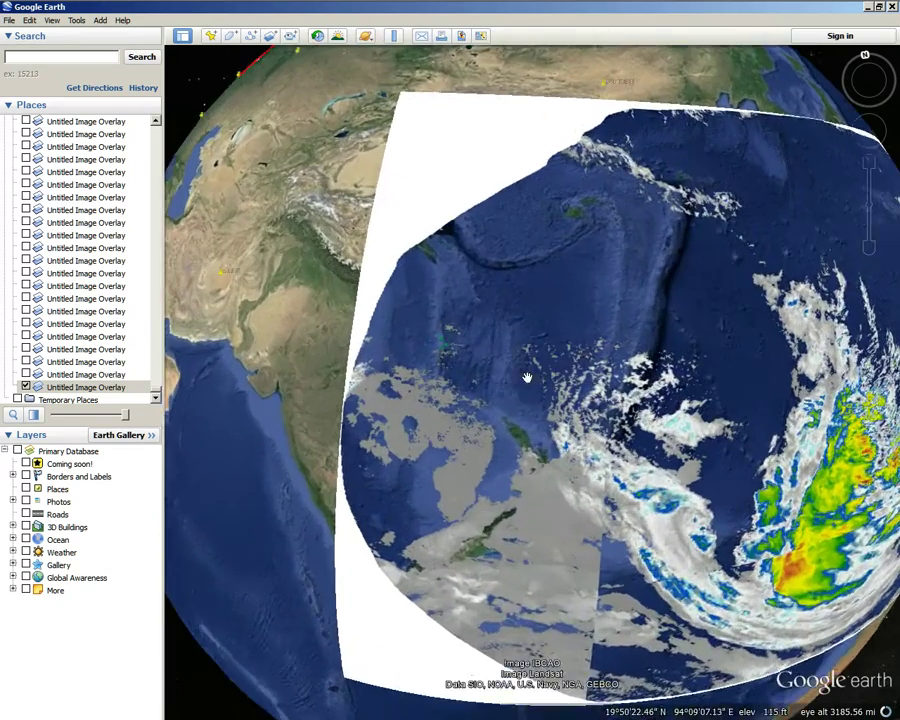
scroll(522, 383, "down", 1)
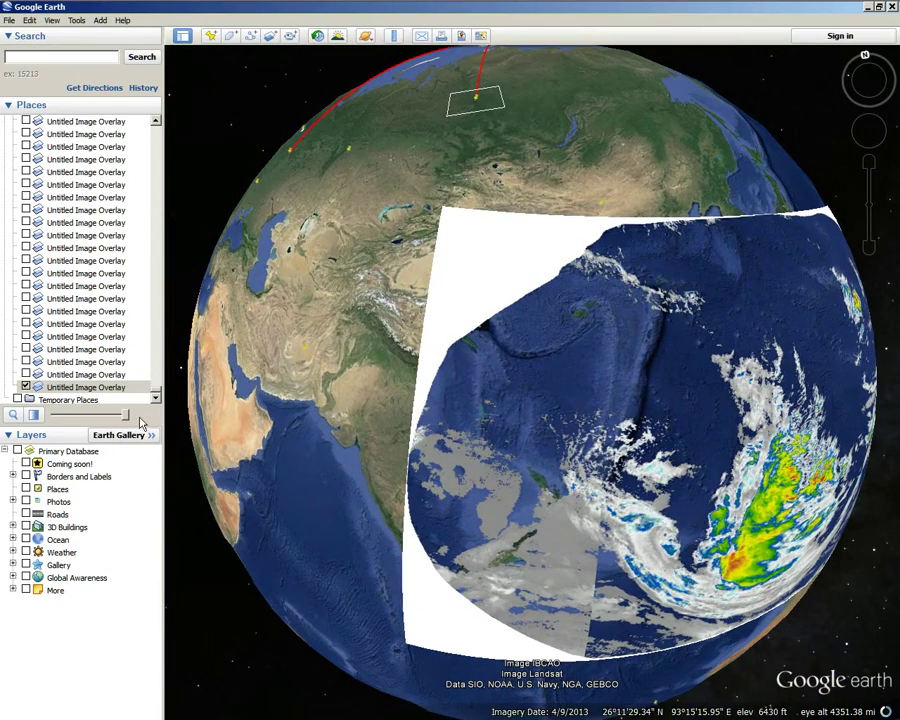
left_click(63, 389)
left_click_drag(125, 412, 158, 447)
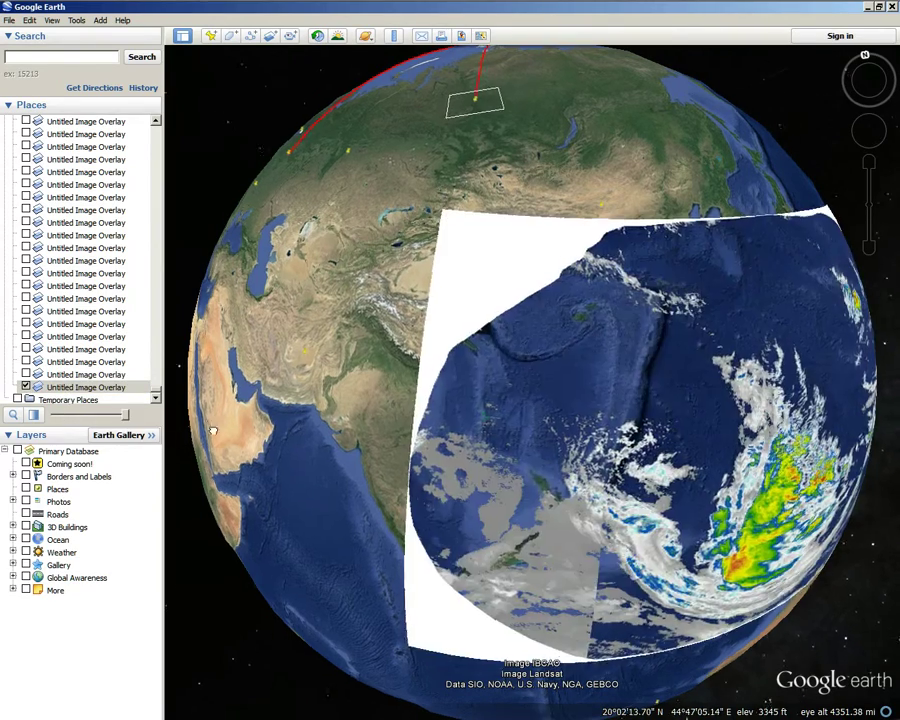
Rotate the globe to examine the crater image between Australia and New Zealand, and return to the Asian side
left_click_drag(211, 418, 222, 475)
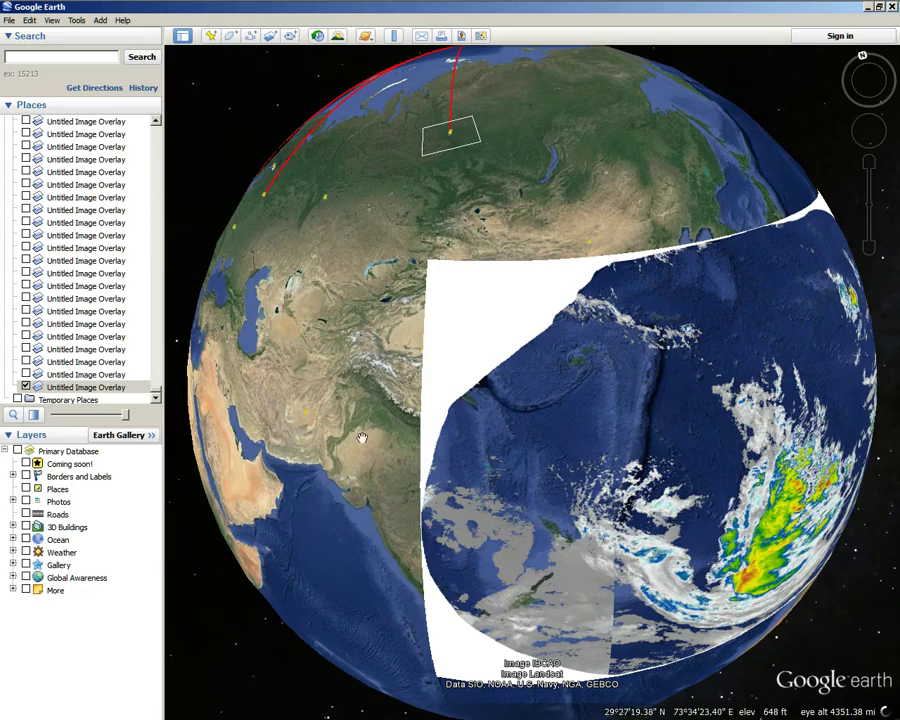
left_click_drag(880, 466, 603, 430)
mouse_move(773, 426)
left_mouse_down()
mouse_move(549, 444)
mouse_move(327, 346)
left_mouse_up()
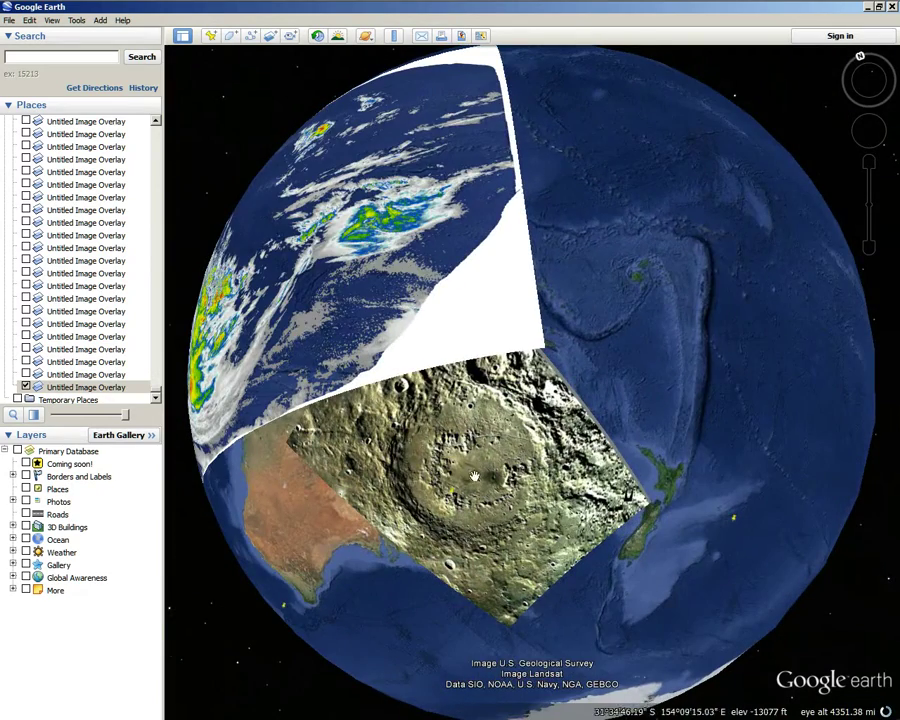
left_click_drag(226, 566, 214, 492)
left_click_drag(342, 457, 301, 420)
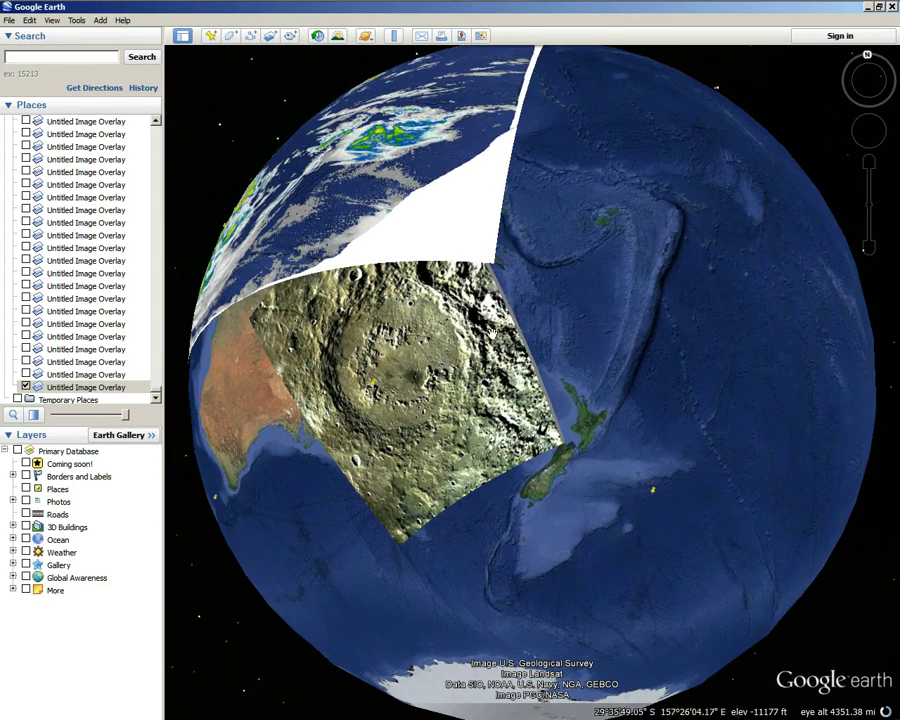
left_click_drag(415, 180, 691, 518)
mouse_move(285, 360)
left_mouse_down()
mouse_move(555, 547)
mouse_move(667, 543)
mouse_move(632, 472)
left_mouse_up()
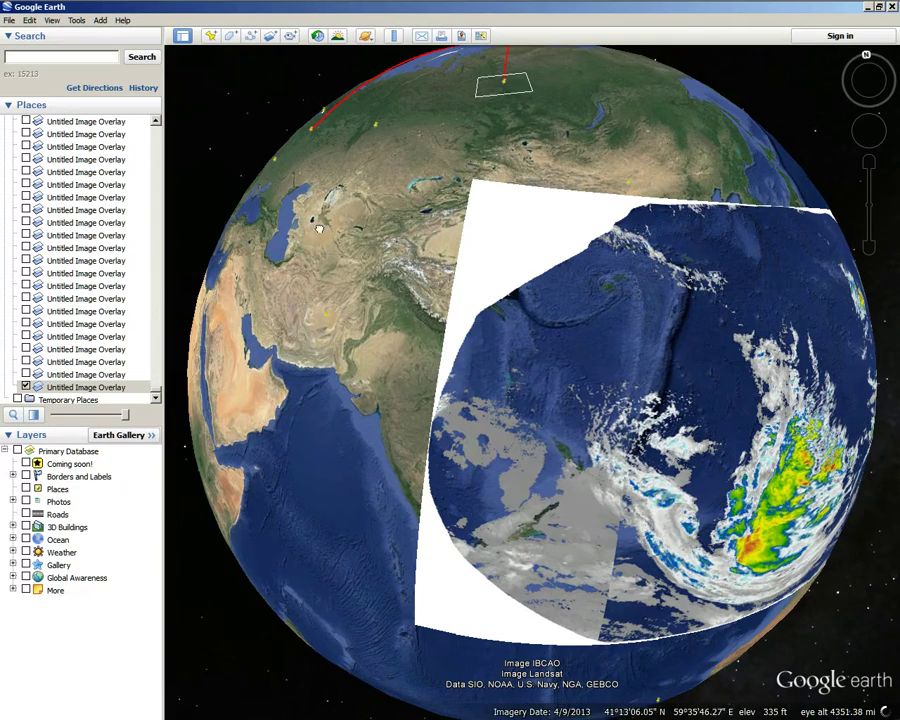
Centre the globe on the overlay's main storm and compare it with the land beneath by fading the image and restoring full opacity
left_click_drag(393, 268, 355, 262)
left_click_drag(520, 315, 351, 217)
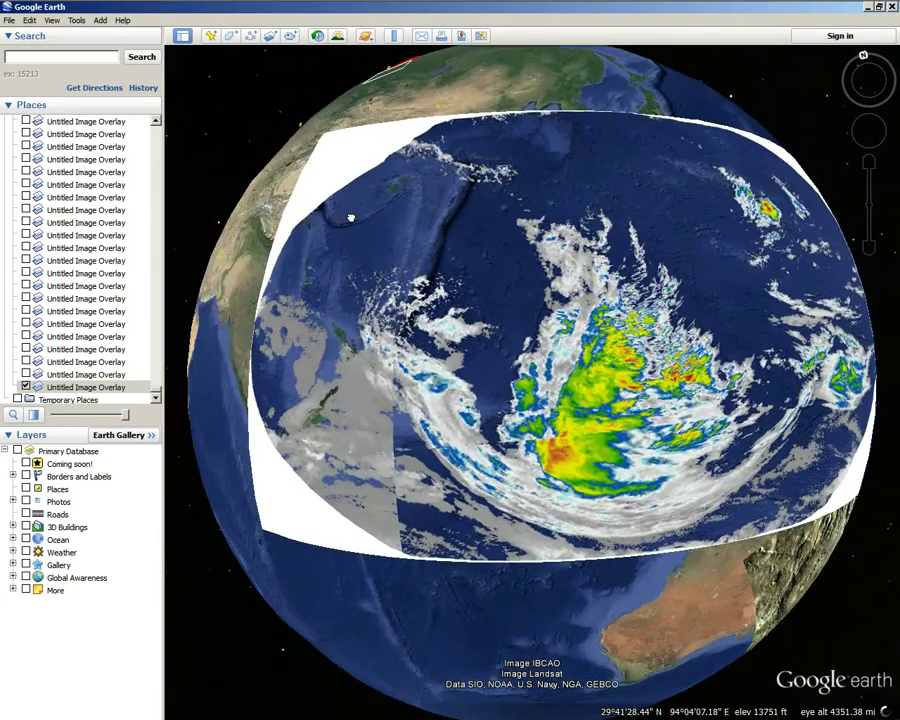
double_click(652, 414)
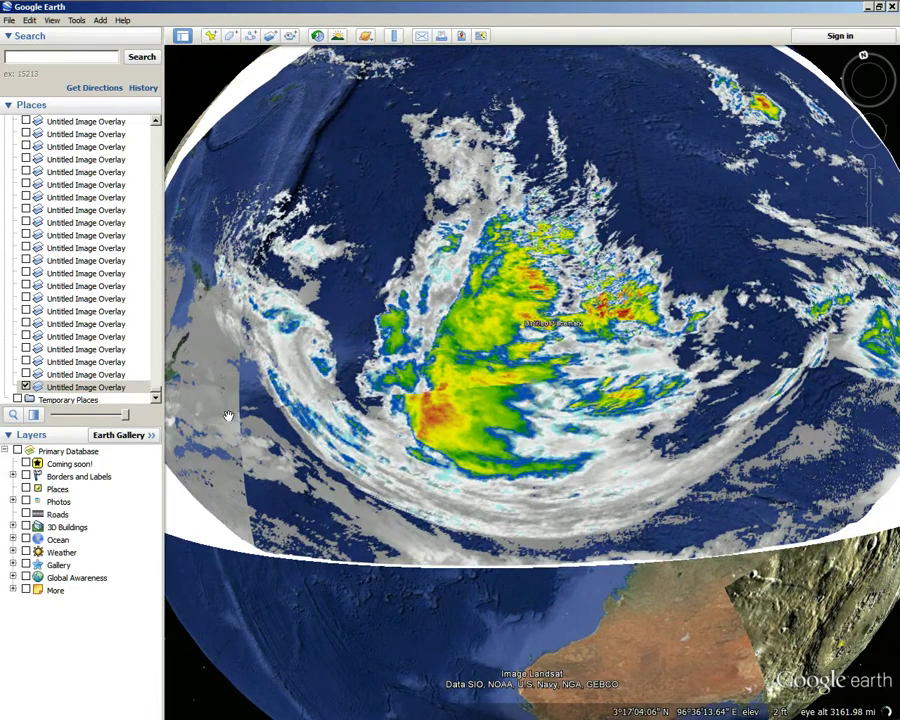
scroll(648, 410, "down", 3)
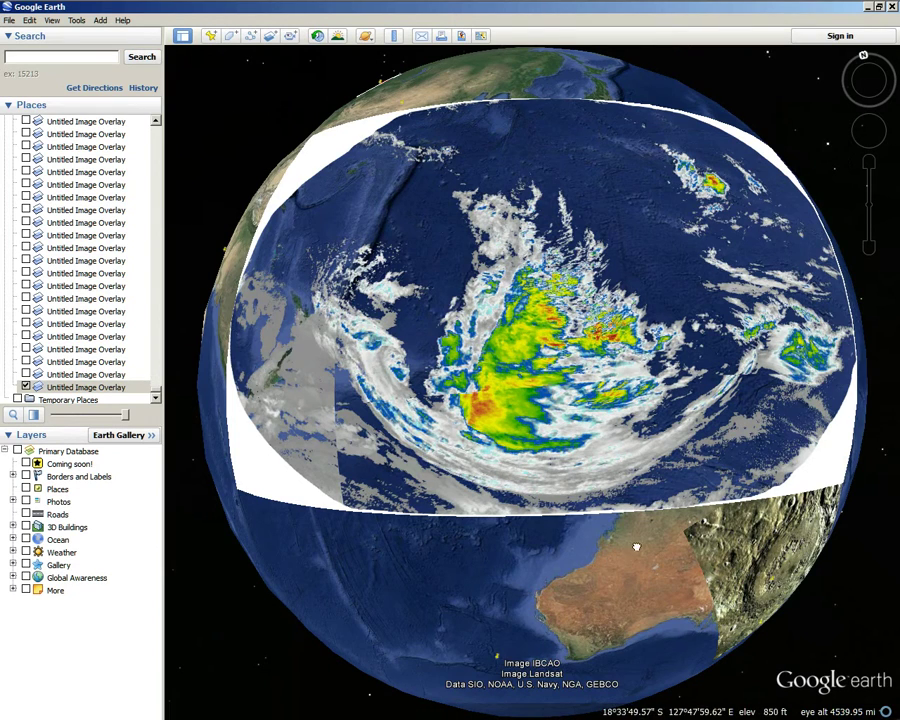
left_click_drag(641, 541, 581, 575)
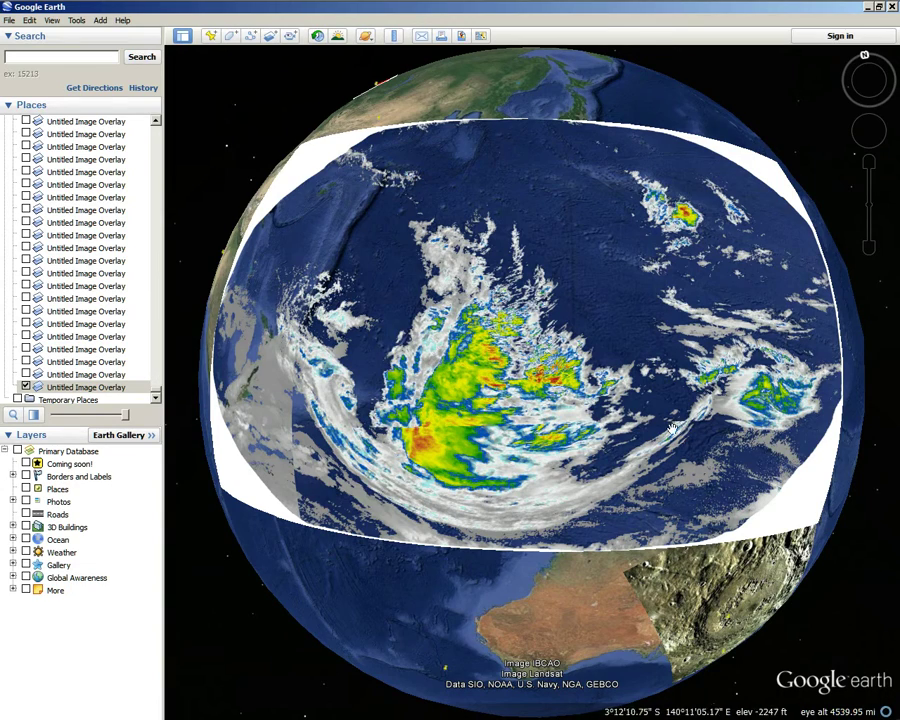
scroll(538, 484, "down", 2)
scroll(542, 490, "up", 2)
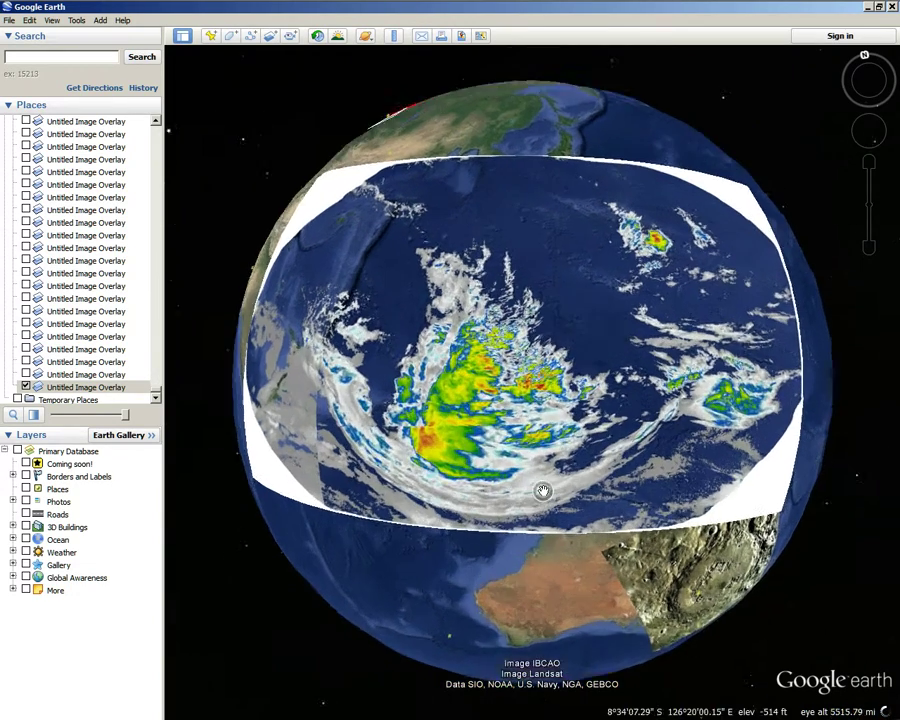
left_click_drag(485, 410, 546, 431)
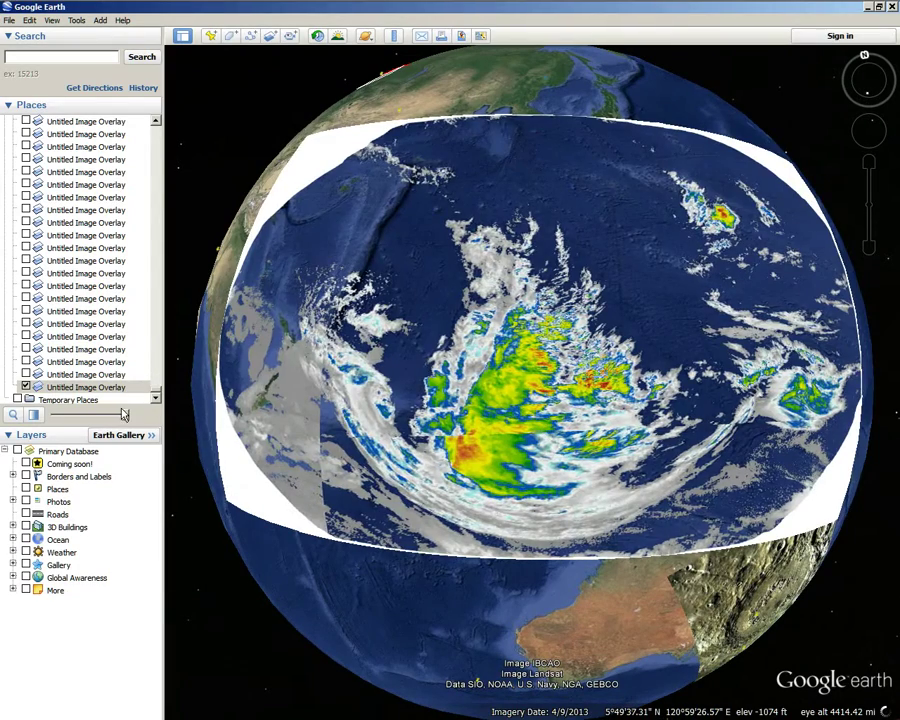
mouse_move(125, 415)
left_mouse_down()
mouse_move(5, 407)
mouse_move(157, 439)
mouse_move(86, 437)
mouse_move(140, 428)
left_mouse_up()
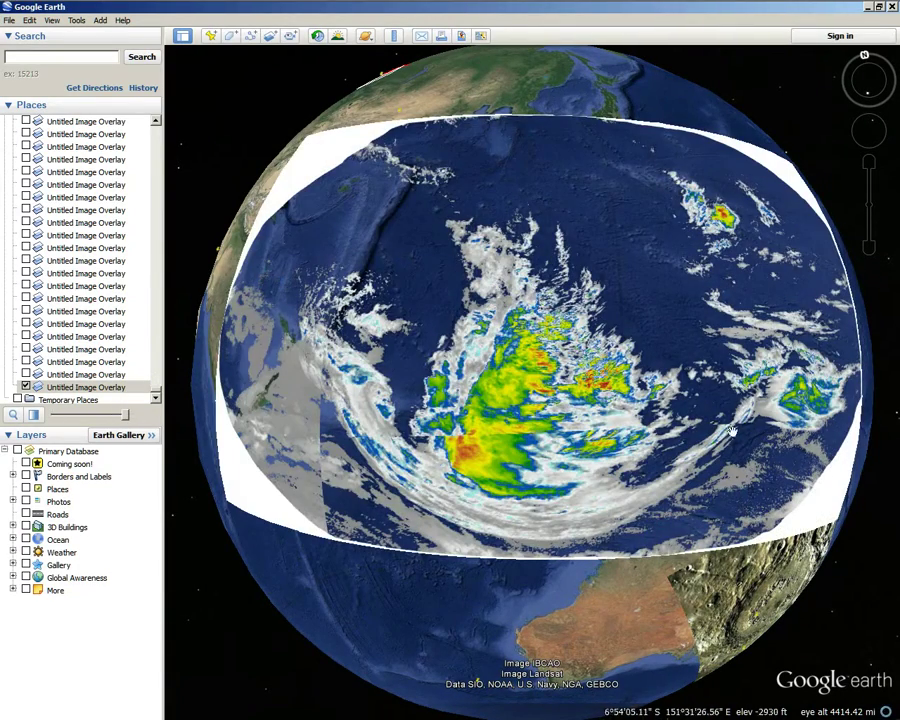
mouse_move(127, 420)
left_mouse_down()
mouse_move(52, 416)
mouse_move(126, 416)
left_mouse_up()
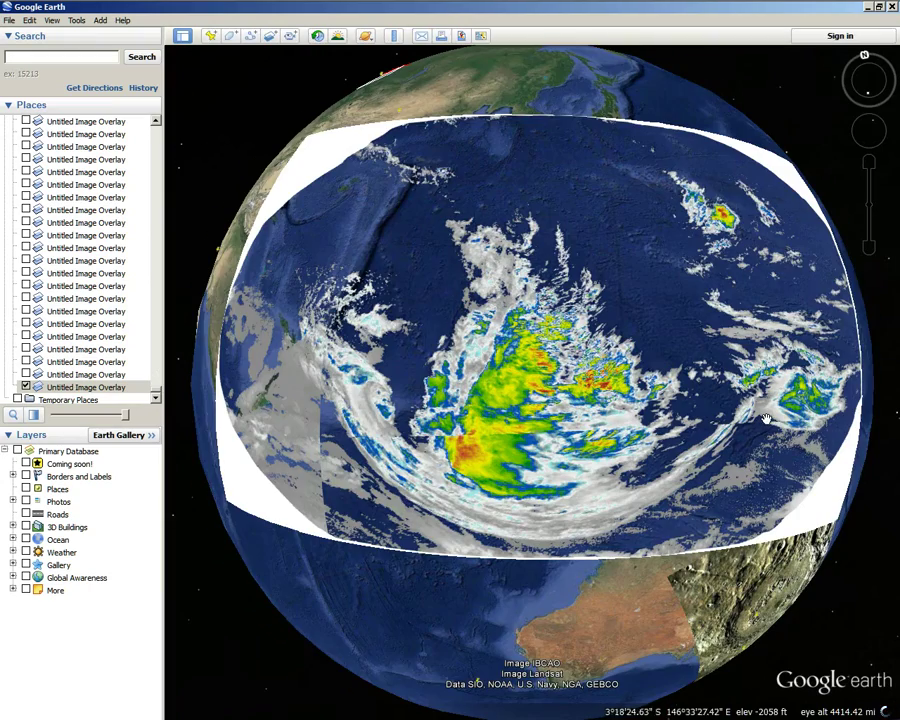
Inspect the clouds east of the main storm, making the overlay fully transparent to compare them with the Philippines and New Guinea before restoring full opacity
scroll(765, 420, "up", 3)
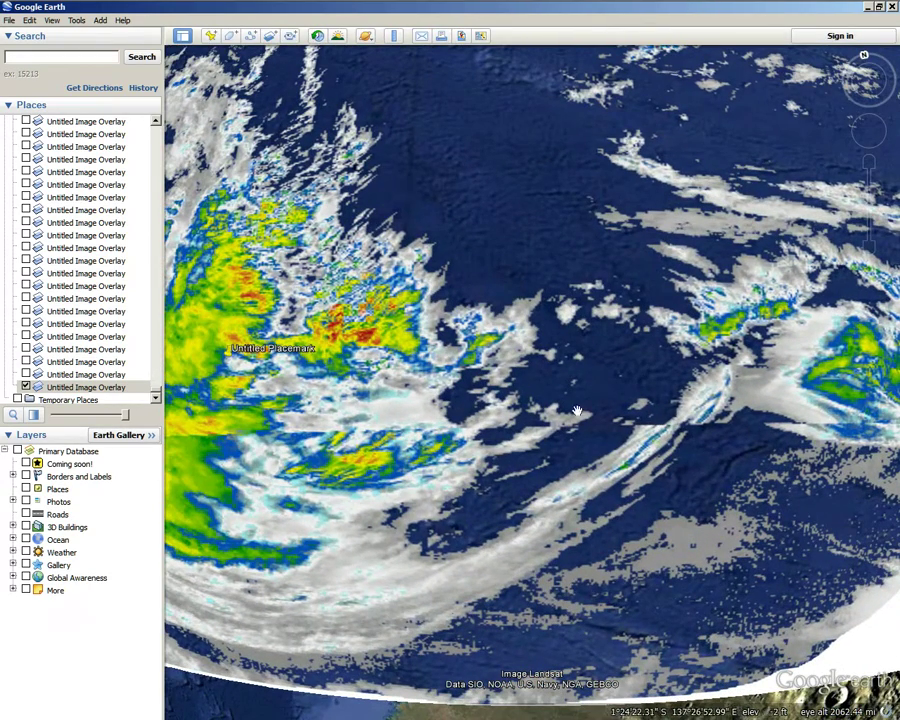
scroll(577, 411, "down", 3)
left_click_drag(330, 465, 494, 531)
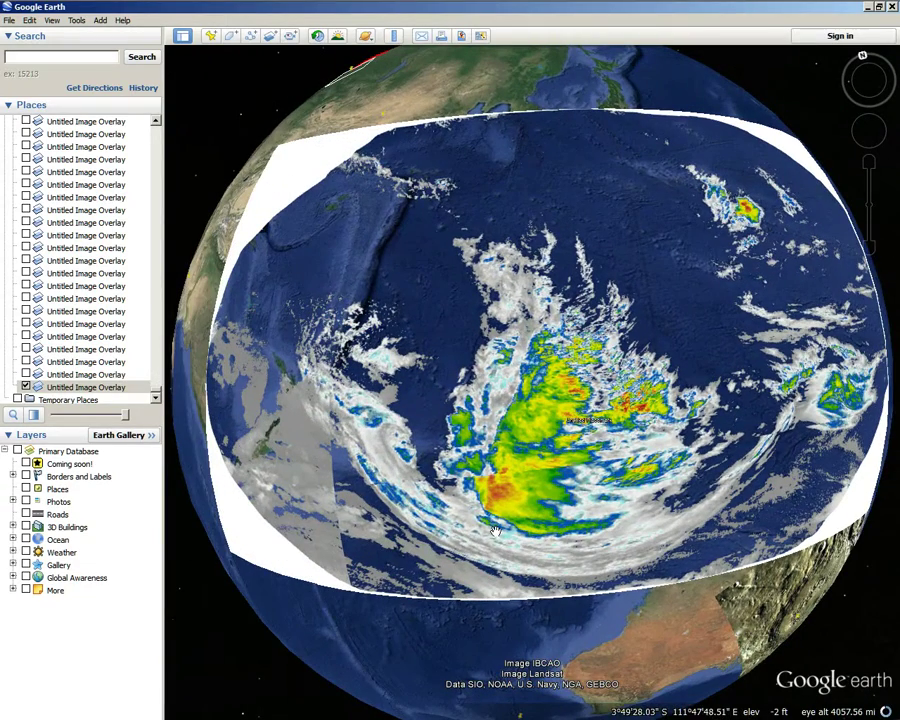
left_click_drag(599, 258, 566, 285)
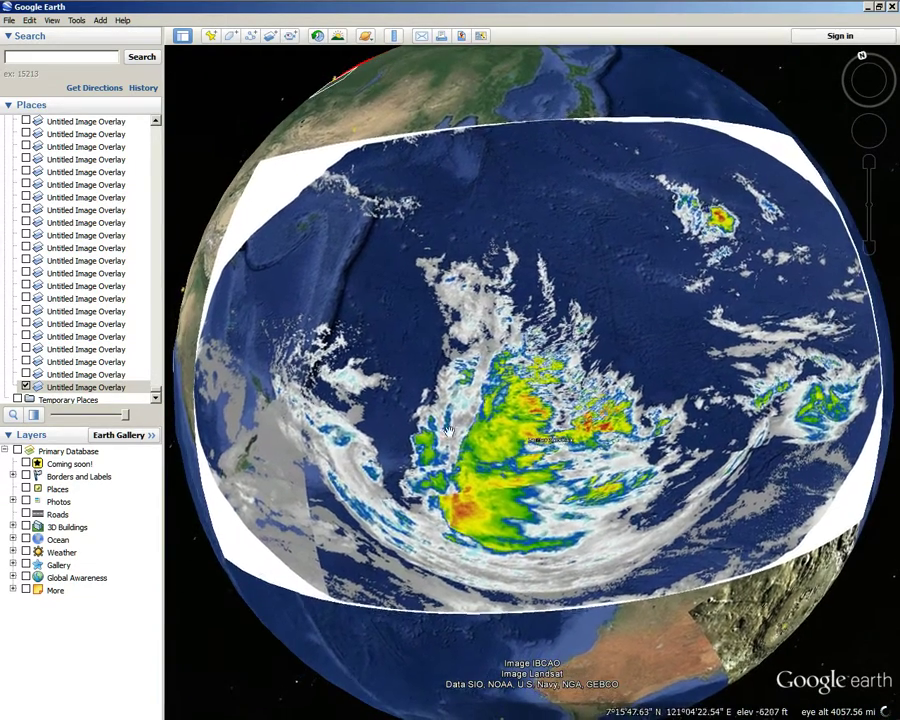
left_click_drag(703, 517, 640, 530)
scroll(640, 530, "up", 3)
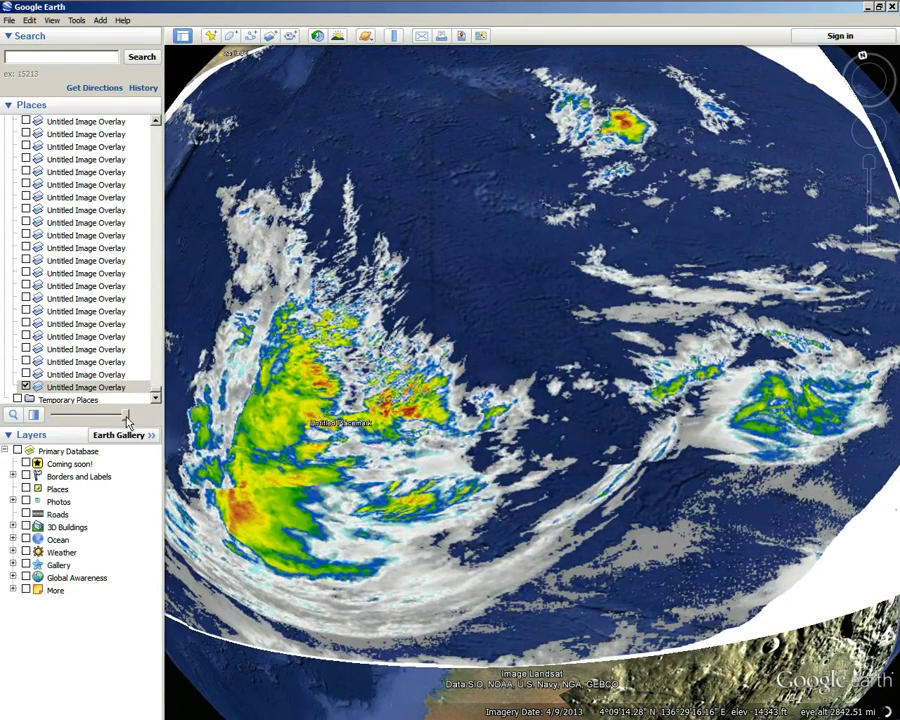
left_click_drag(126, 416, 55, 415)
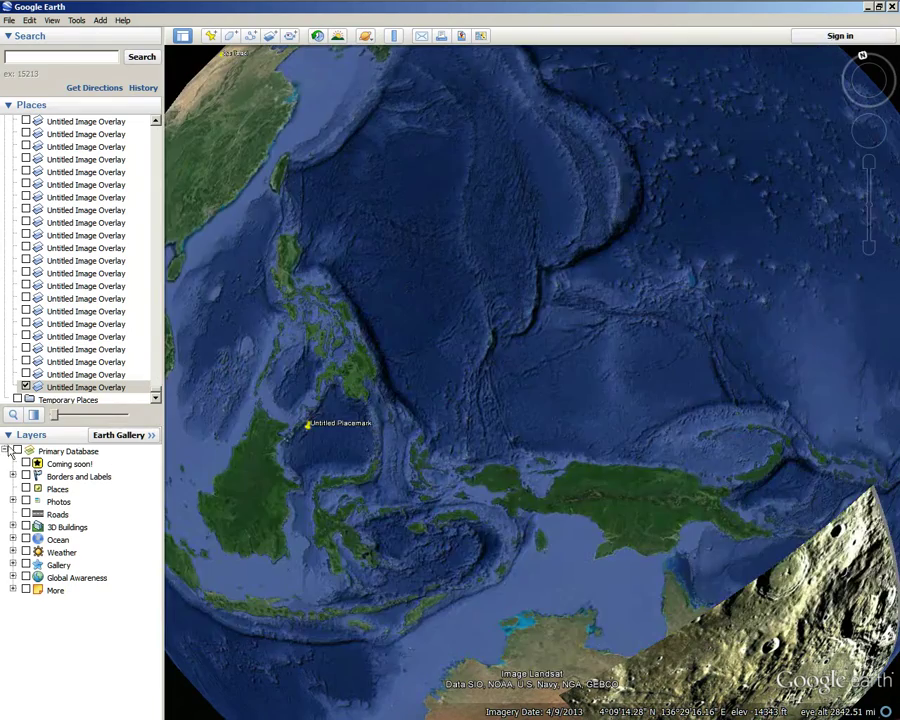
left_click_drag(10, 452, 170, 470)
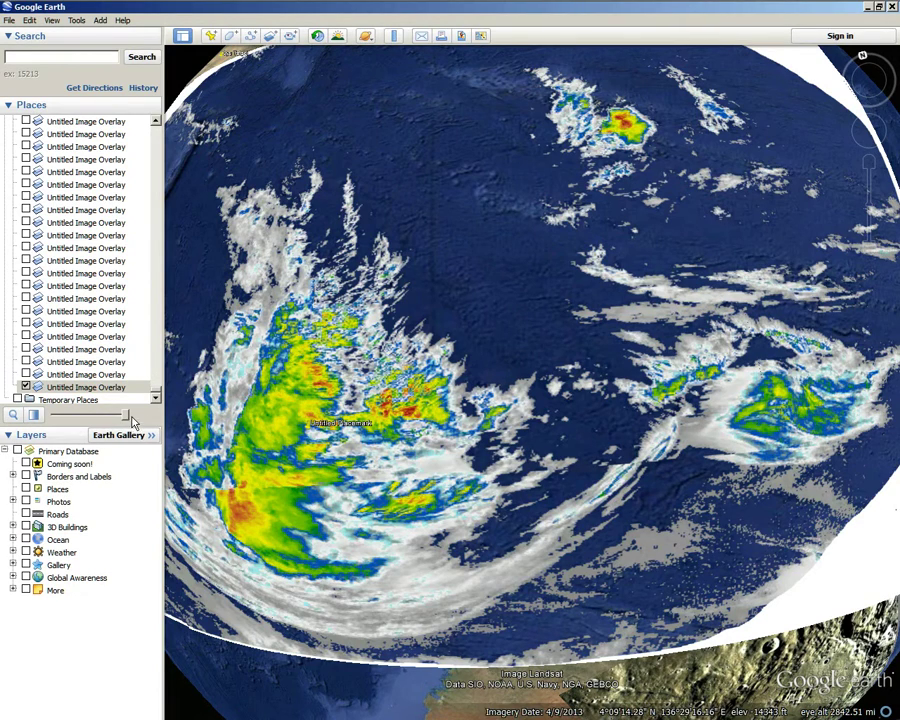
left_click_drag(126, 419, 55, 415)
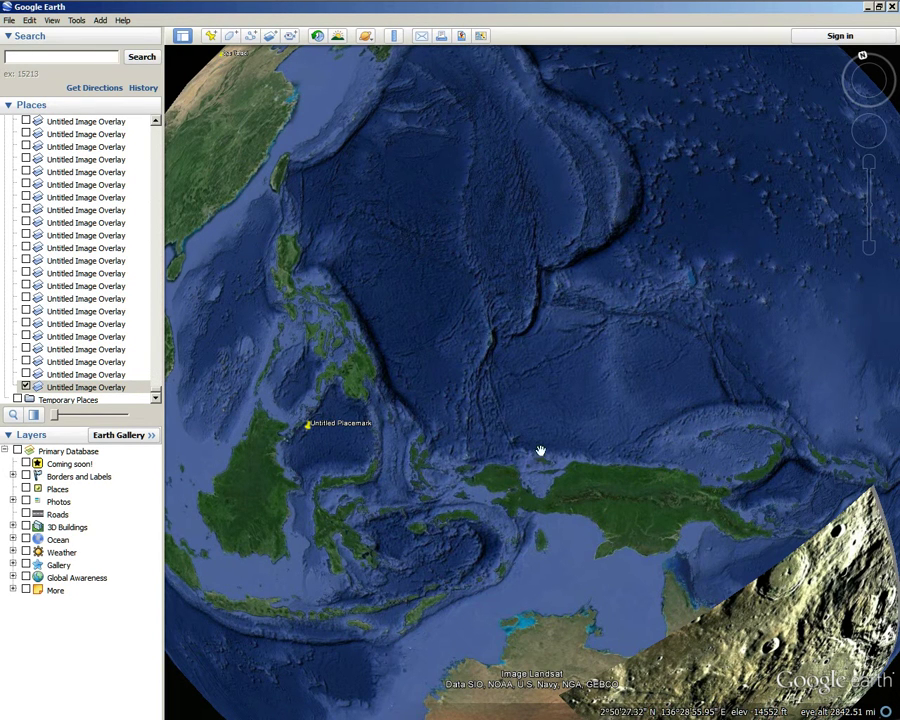
left_click_drag(55, 416, 135, 440)
Rotate the zoomed-out globe across the Pacific to examine the overlay's eastern edge and the crater image near New Zealand
scroll(742, 400, "down", 4)
left_click_drag(742, 405, 540, 333)
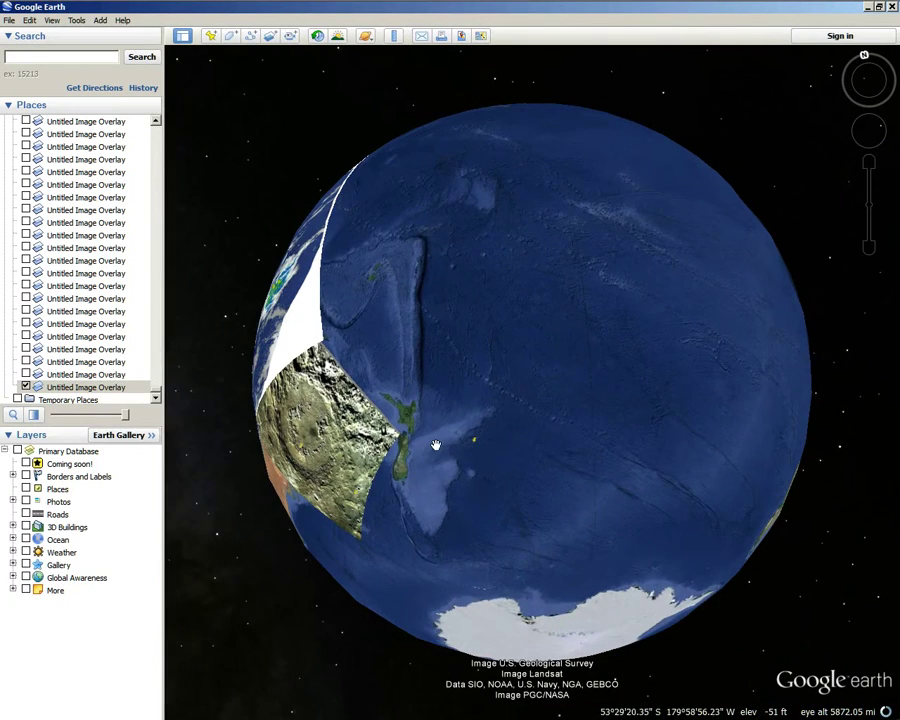
left_click_drag(571, 421, 585, 472)
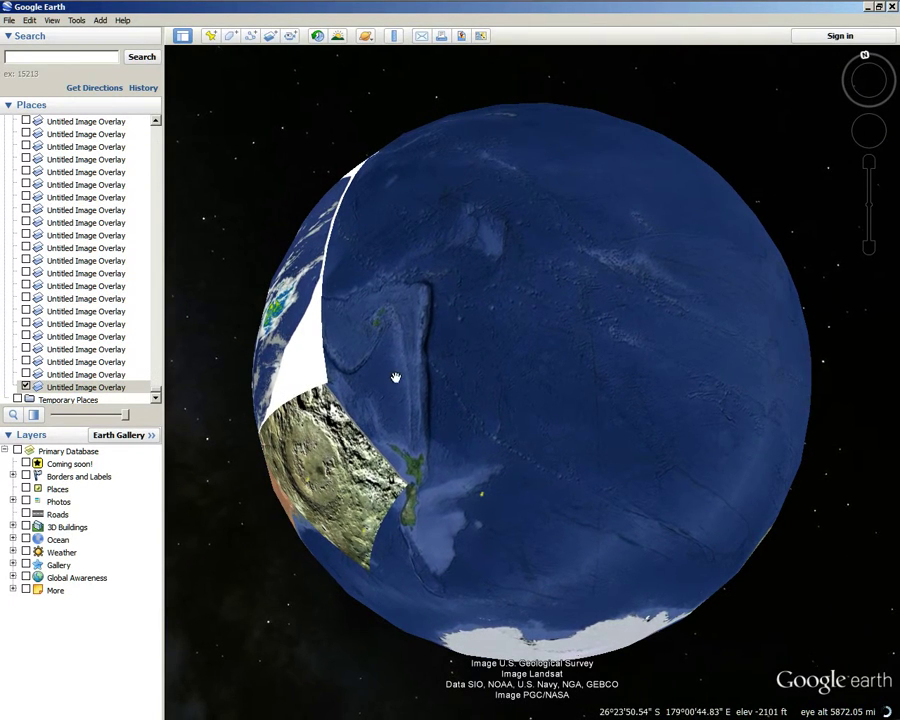
left_click_drag(270, 310, 542, 333)
left_click_drag(244, 471, 233, 433)
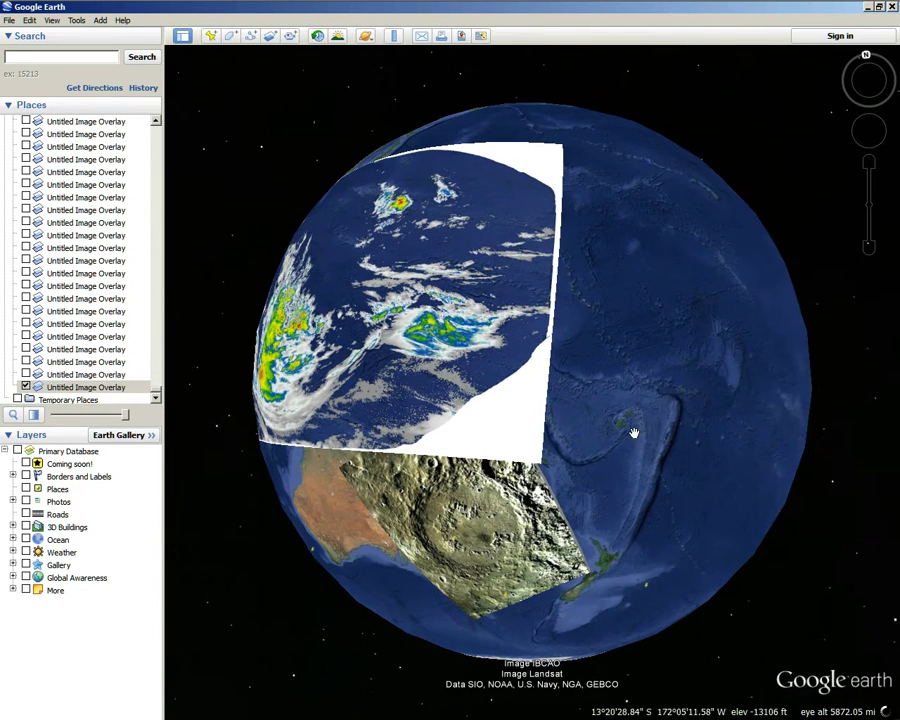
left_click_drag(378, 386, 424, 376)
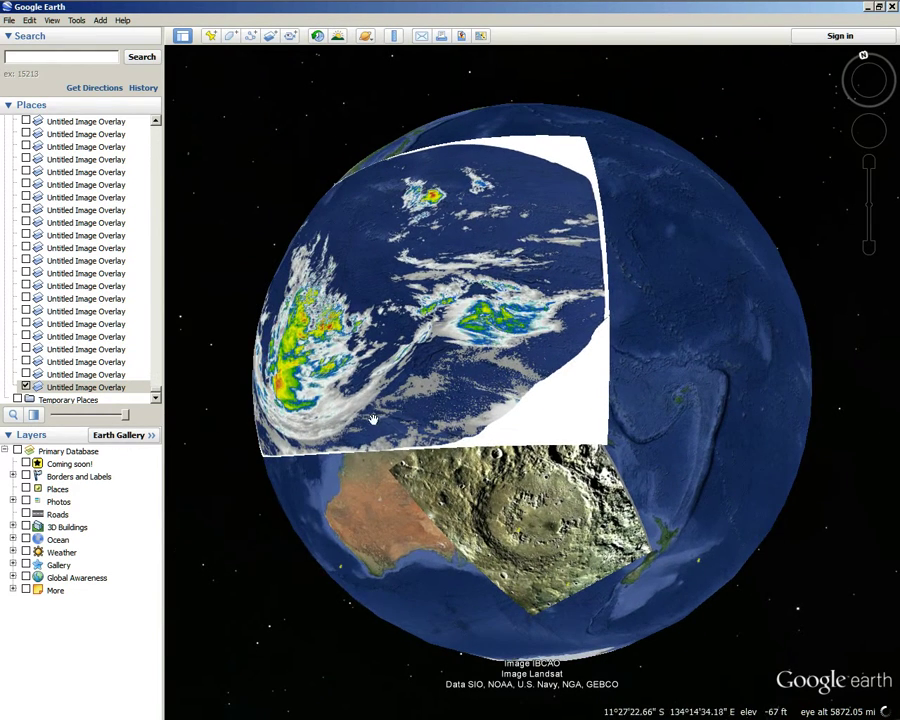
Rotate back to the Asian side, move closer to the overlay's main storm, and compare it with the geography beneath using the overlay's transparency, ending at full opacity
left_click_drag(381, 419, 533, 436)
left_click_drag(421, 443, 497, 446)
scroll(369, 346, "up", 2)
left_click_drag(604, 530, 548, 555)
left_click_drag(436, 337, 566, 353)
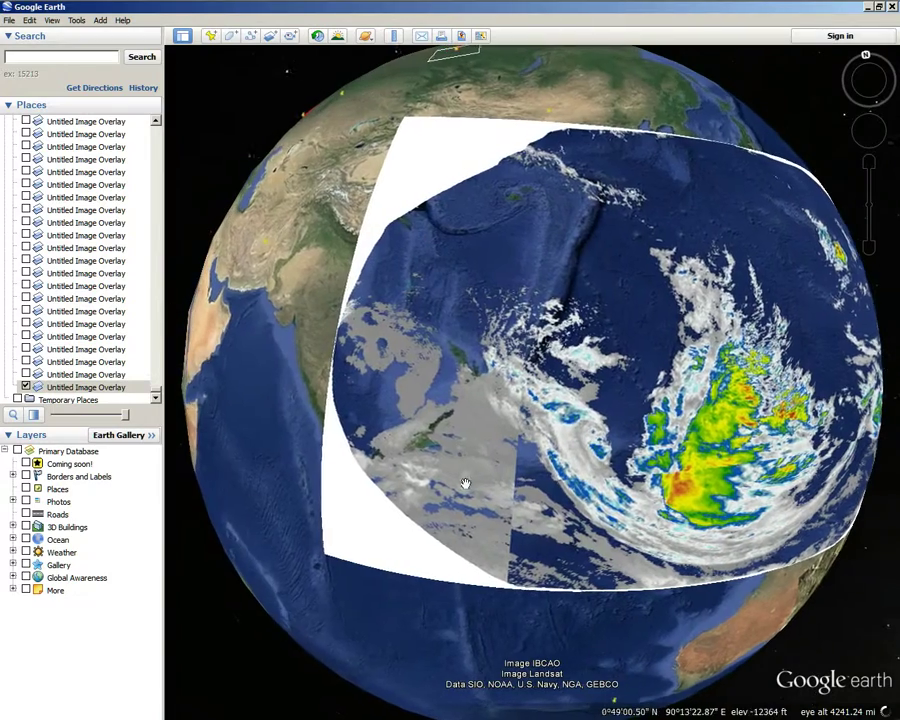
left_click_drag(785, 460, 690, 425)
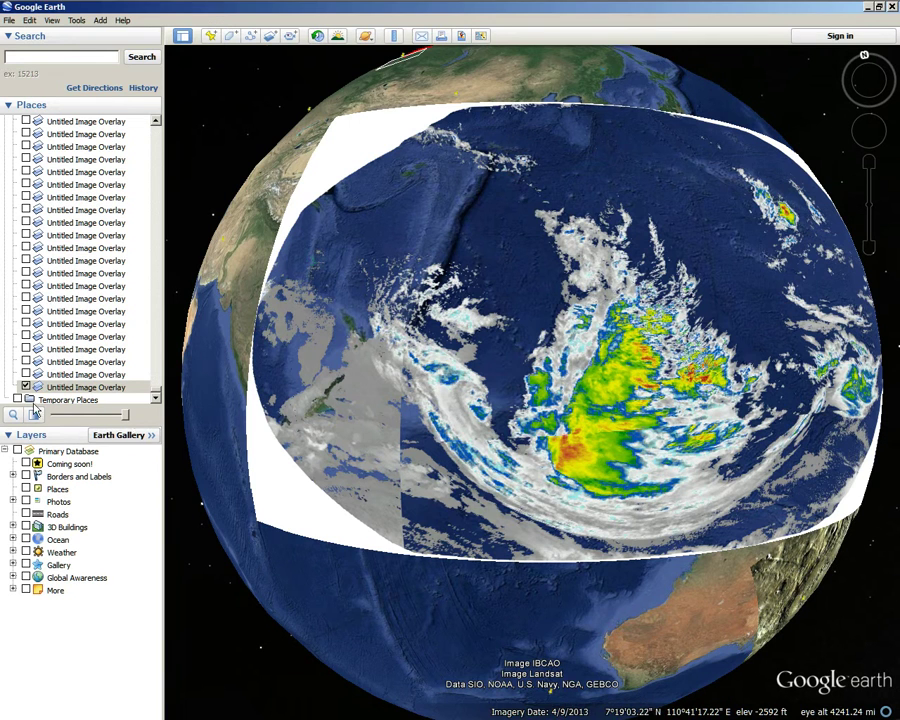
mouse_move(127, 413)
left_mouse_down()
mouse_move(63, 406)
mouse_move(125, 409)
mouse_move(55, 416)
mouse_move(128, 416)
mouse_move(44, 421)
mouse_move(145, 412)
mouse_move(85, 416)
mouse_move(128, 416)
mouse_move(31, 402)
mouse_move(128, 415)
left_mouse_up()
Rotate from the overlay's eastern clouds to its western edge over India and China, inspect that edge closer in, and pull back out
left_click_drag(763, 307, 522, 311)
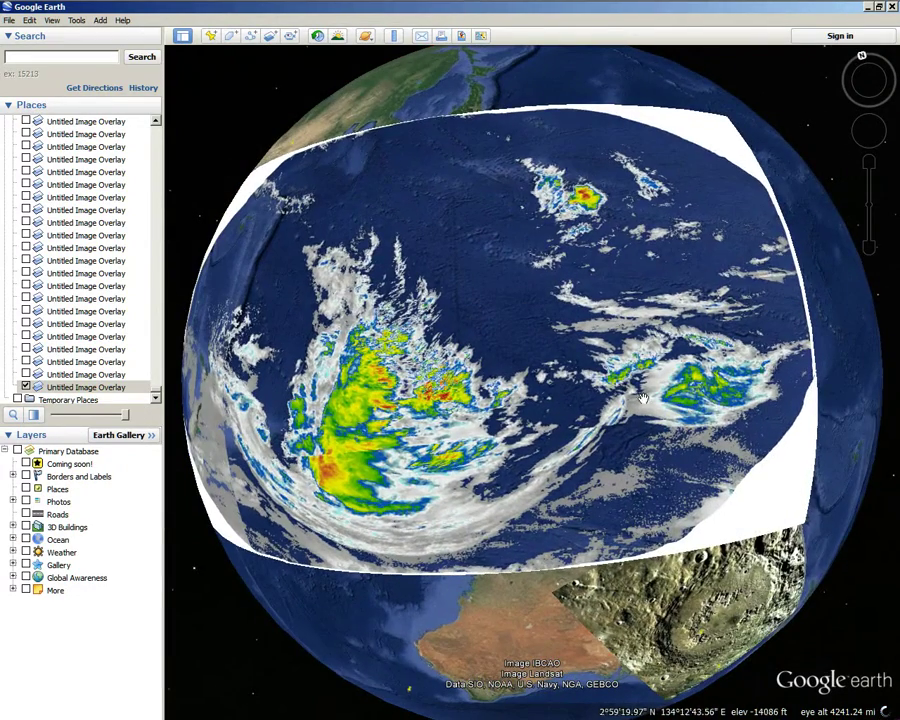
left_click_drag(332, 465, 565, 544)
left_click_drag(344, 382, 514, 368)
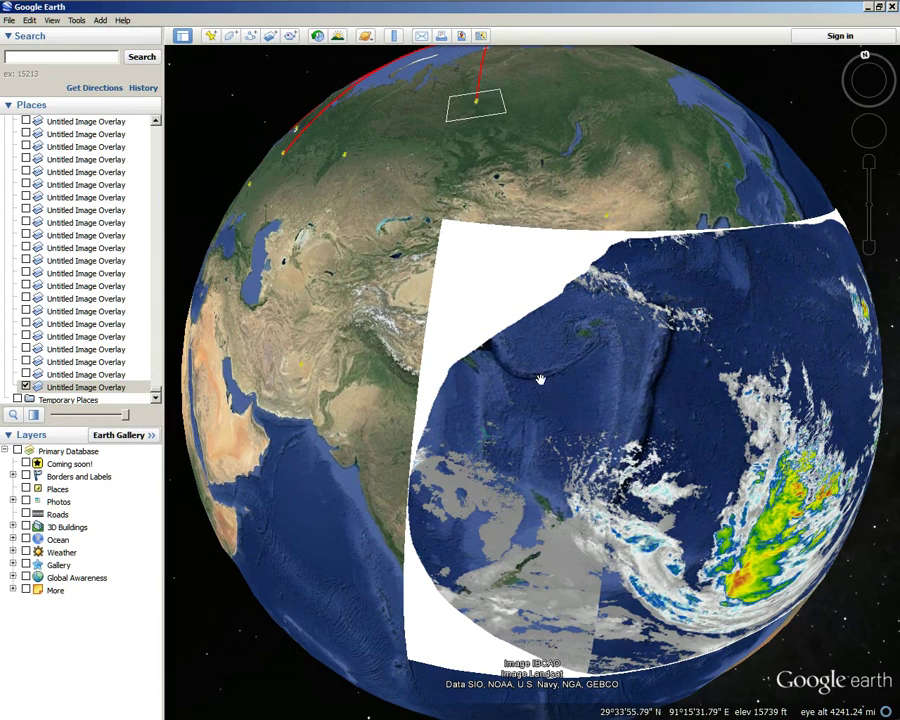
scroll(501, 360, "up", 2)
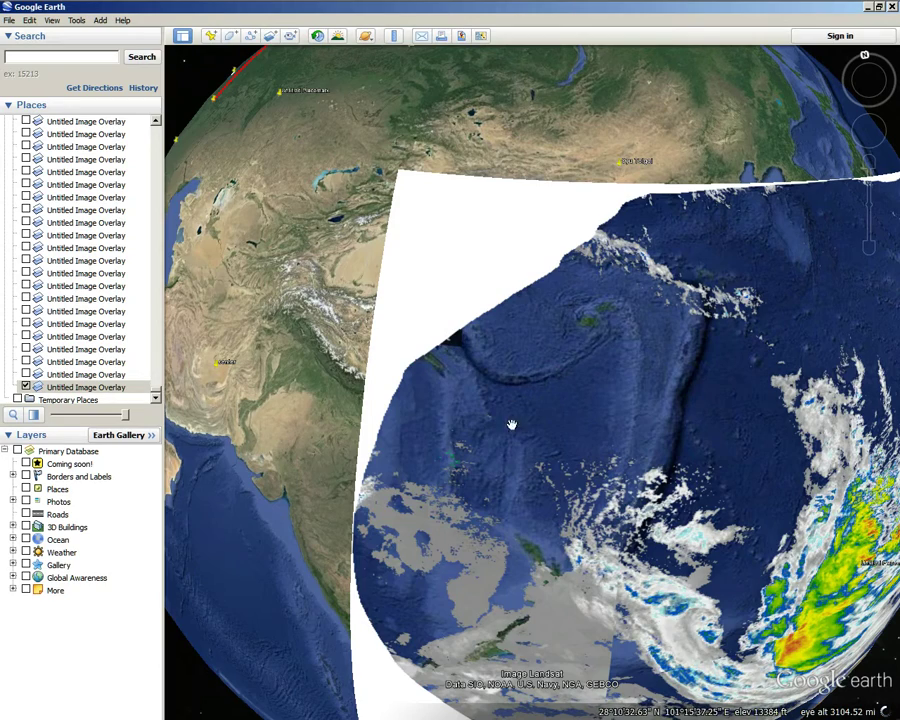
scroll(605, 400, "down", 4)
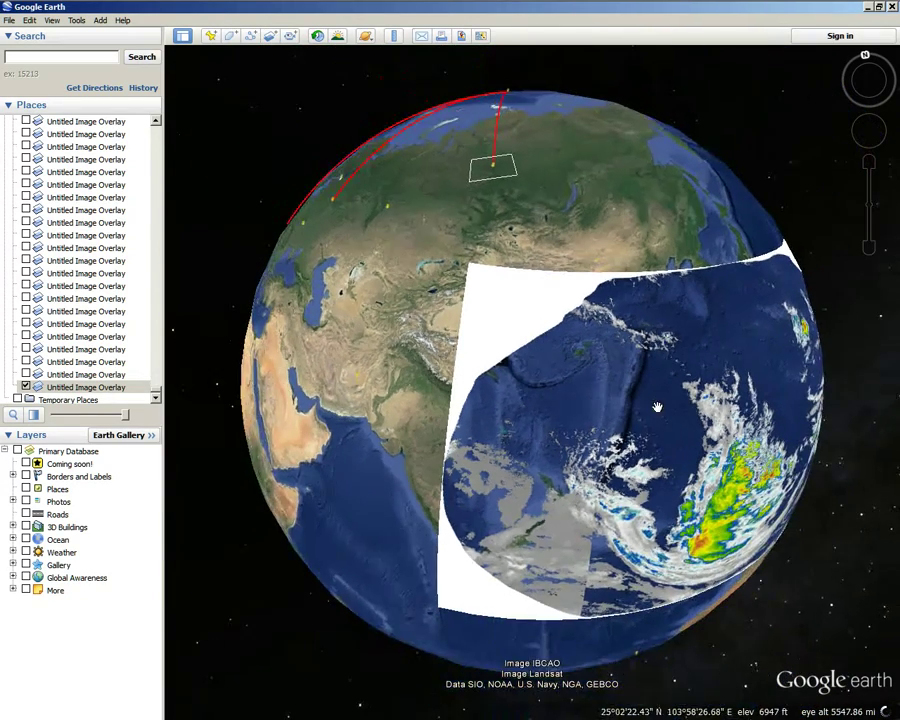
Rotate the globe past Australia into the Pacific to examine the overlay's eastern edge and its north-eastern corner
left_click_drag(580, 414, 508, 376)
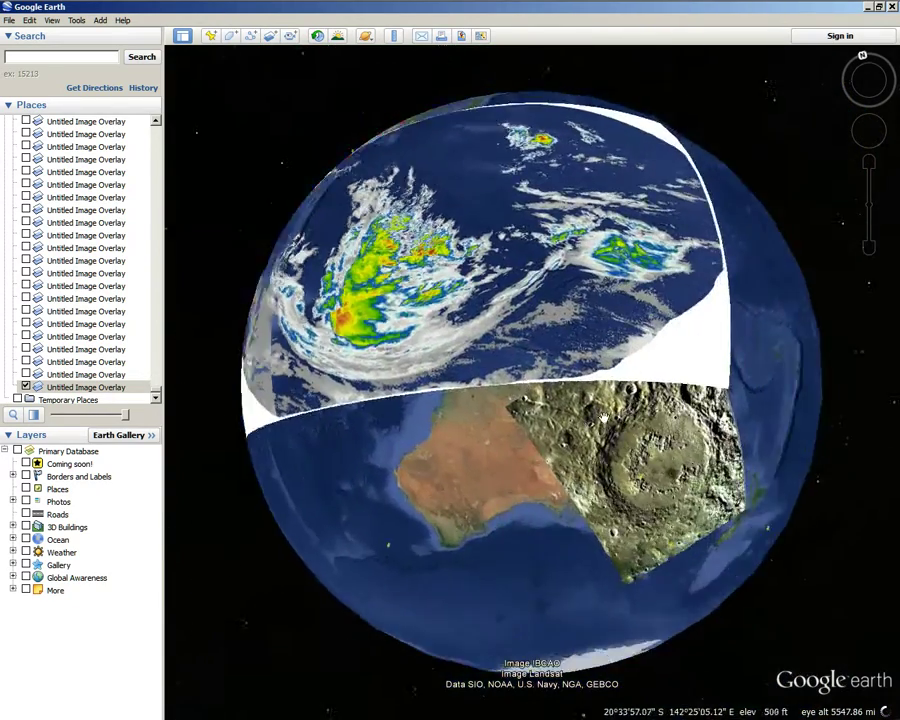
left_click_drag(665, 243, 537, 335)
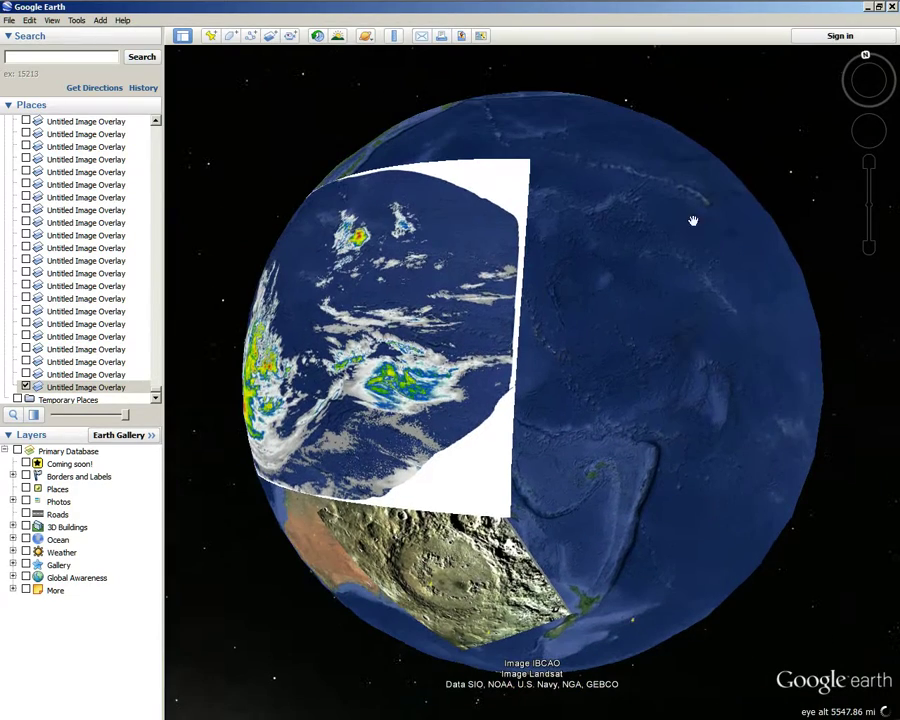
left_click_drag(308, 172, 350, 267)
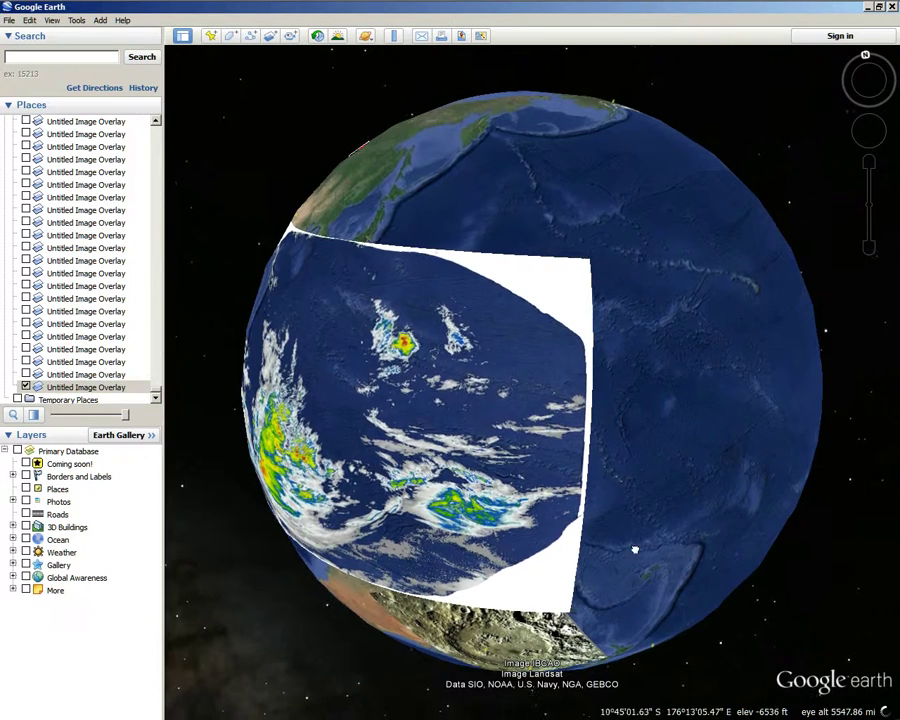
left_click_drag(635, 539, 507, 296)
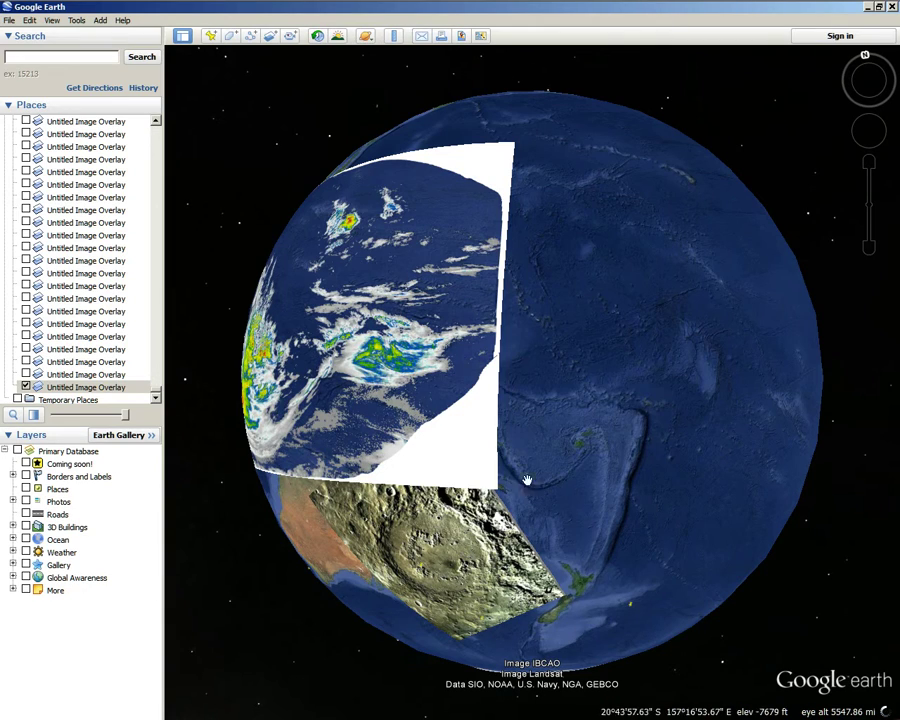
Rotate the globe back and forth around Australia to compare the overlay's storms with the crater image reaching New Zealand
left_click_drag(470, 447, 617, 358)
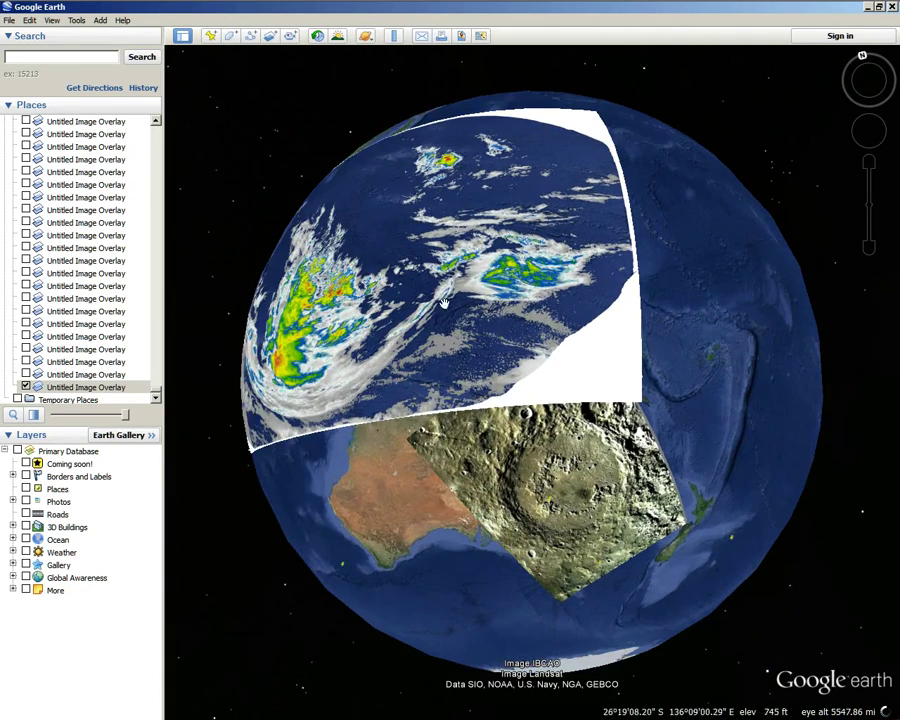
left_click_drag(470, 256, 665, 350)
left_click_drag(659, 427, 569, 393)
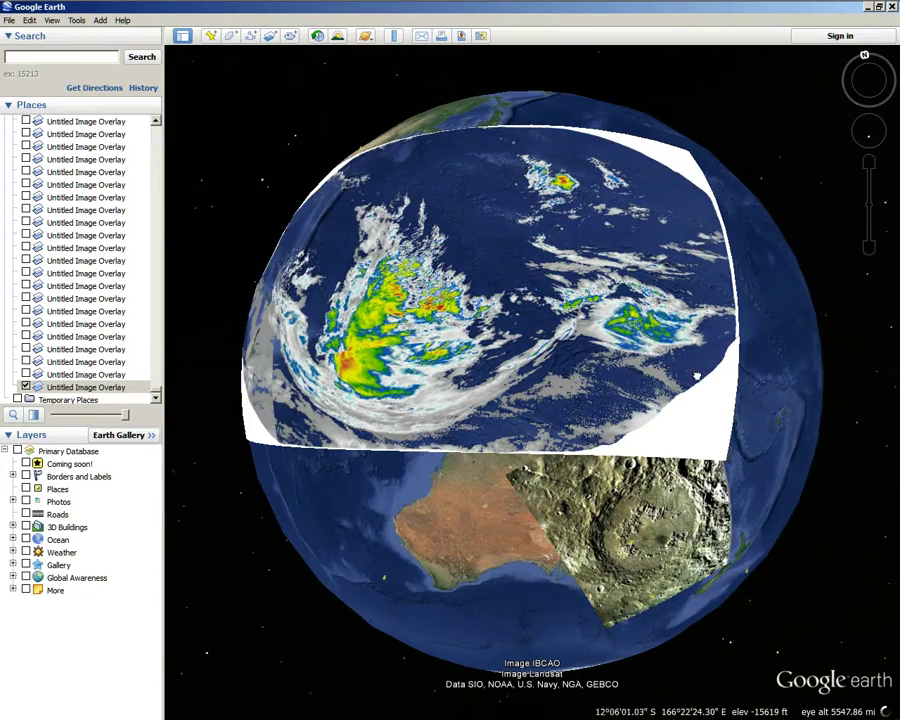
left_click_drag(728, 384, 647, 358)
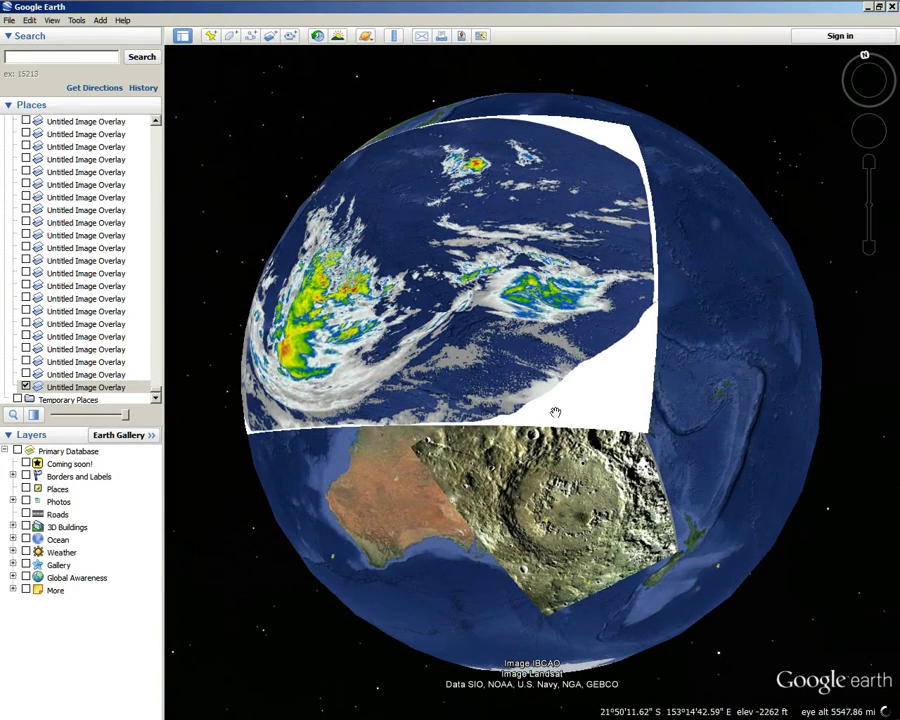
left_click_drag(645, 450, 574, 430)
left_click_drag(302, 525, 370, 537)
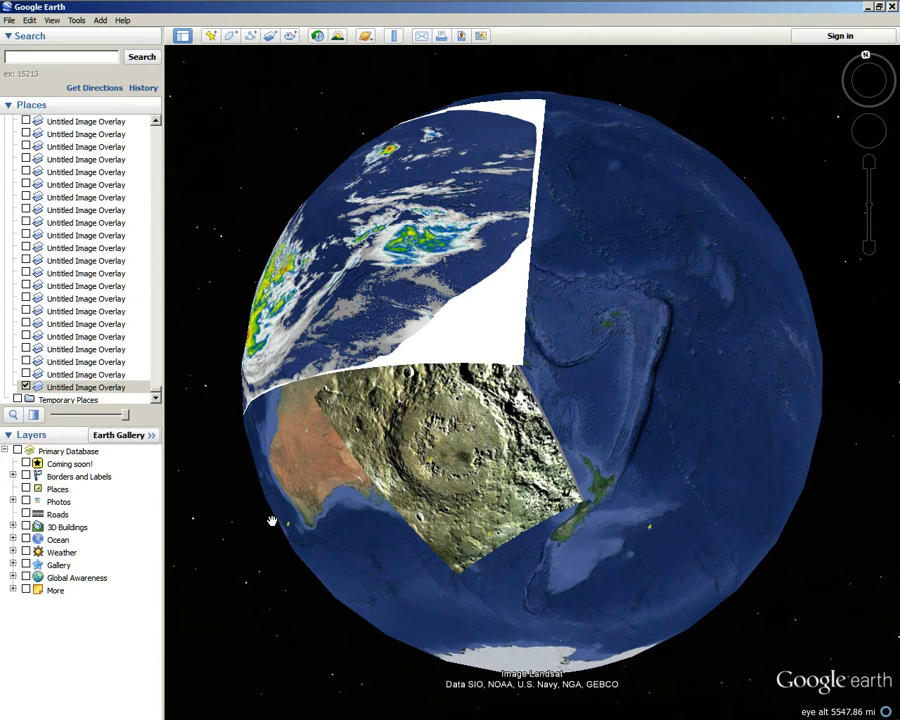
Bring the main storm back to the centre of the globe and examine it closer in, keeping the overlay at full opacity after checking its transparency
left_click_drag(424, 342, 538, 458)
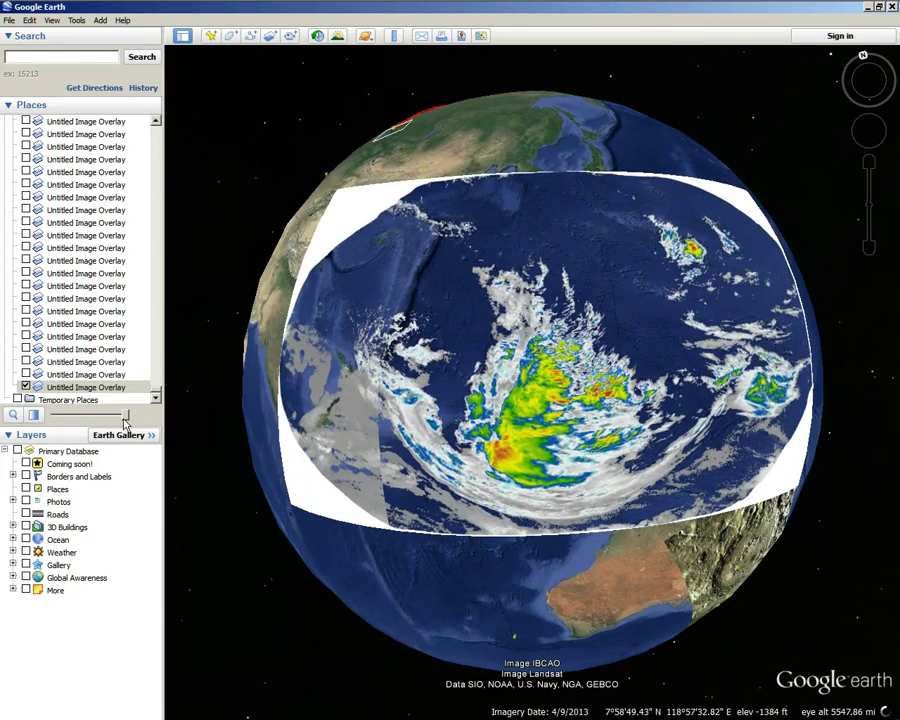
mouse_move(125, 420)
left_mouse_down()
mouse_move(52, 420)
mouse_move(125, 420)
mouse_move(52, 420)
mouse_move(160, 445)
mouse_move(52, 414)
mouse_move(160, 450)
mouse_move(55, 414)
mouse_move(125, 414)
left_mouse_up()
scroll(474, 256, "up", 3)
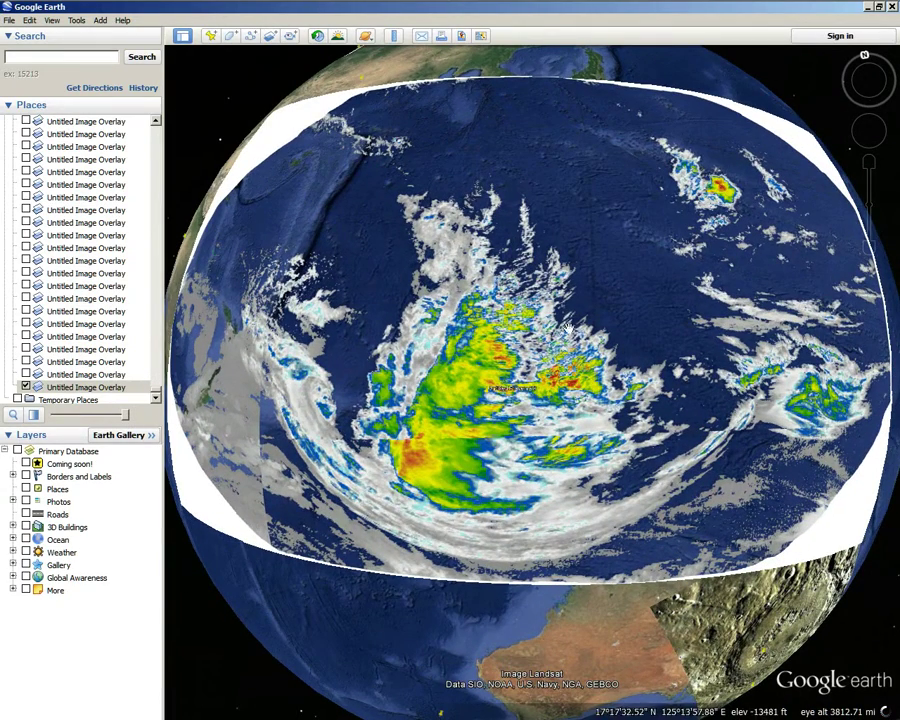
Inspect the overlay's northern edge near Korea and Japan, and return to a zoomed-out view of the whole overlay
left_click_drag(636, 224, 583, 456)
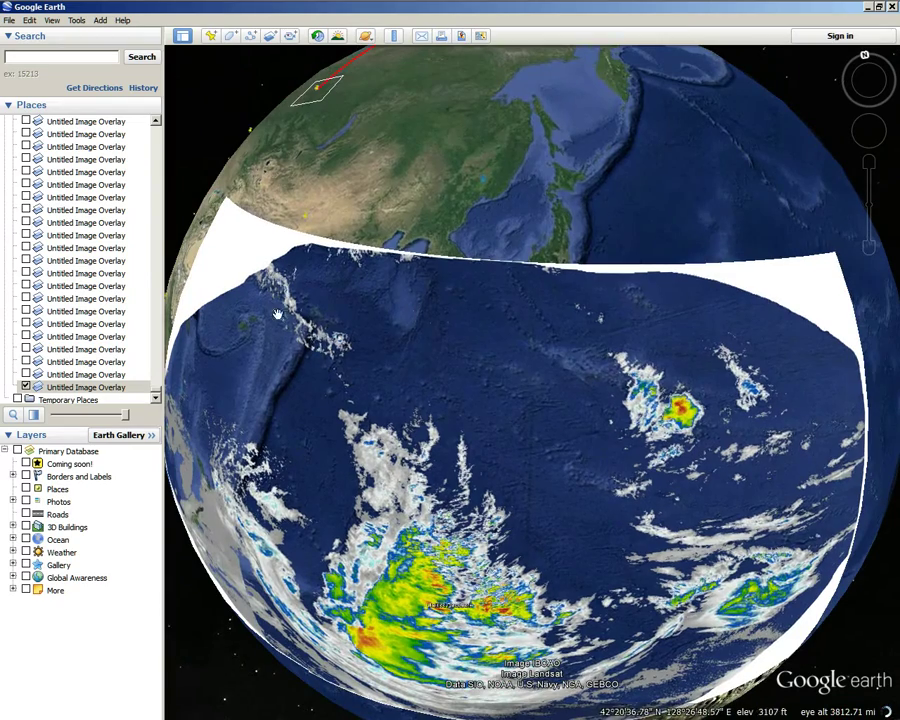
left_click_drag(598, 690, 635, 607)
left_click_drag(735, 602, 736, 573)
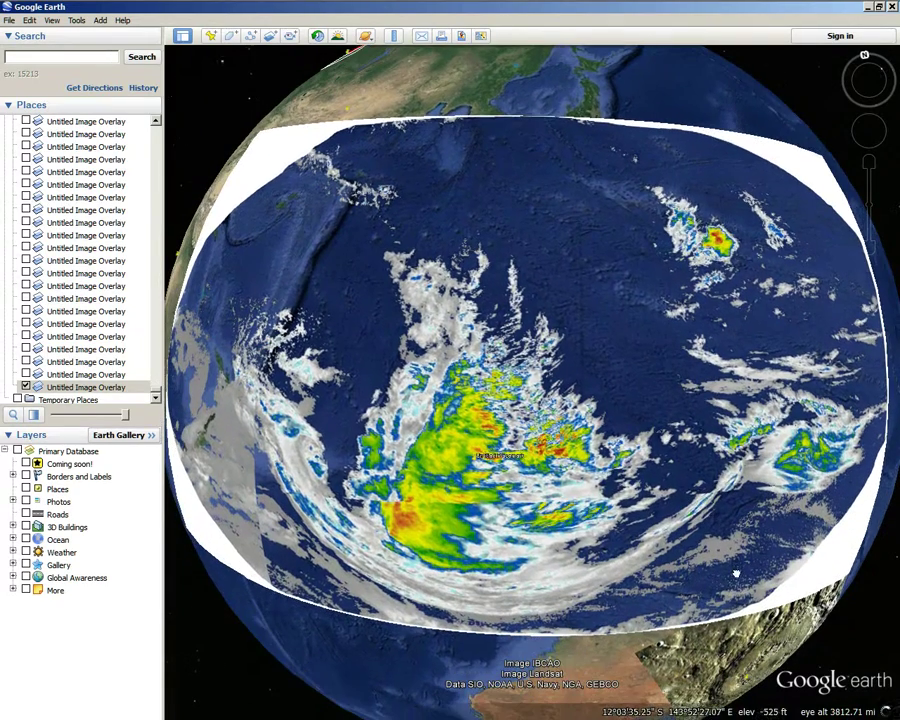
scroll(476, 333, "down", 5)
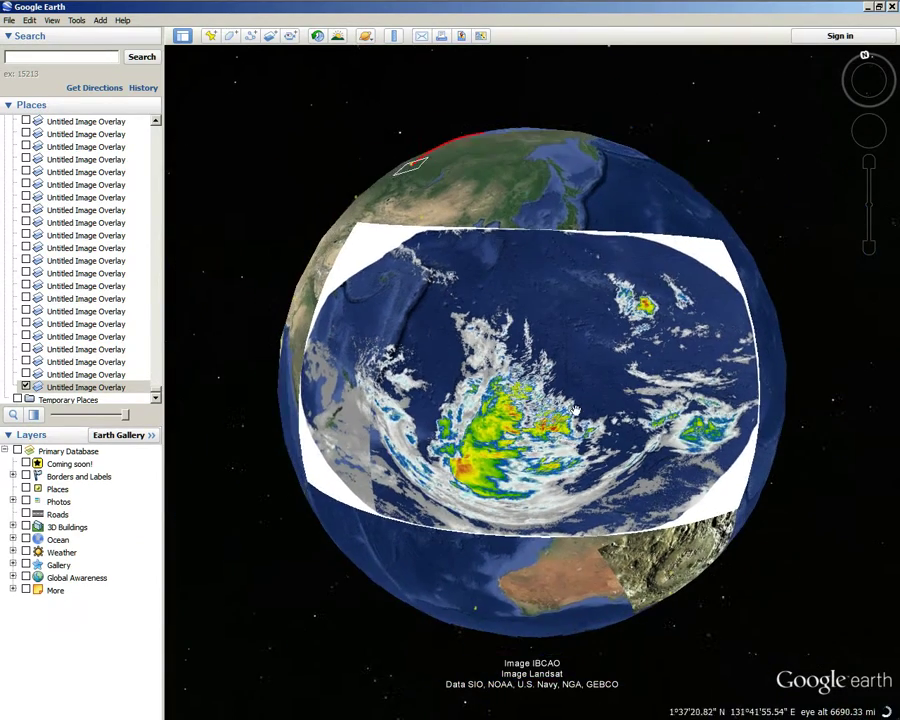